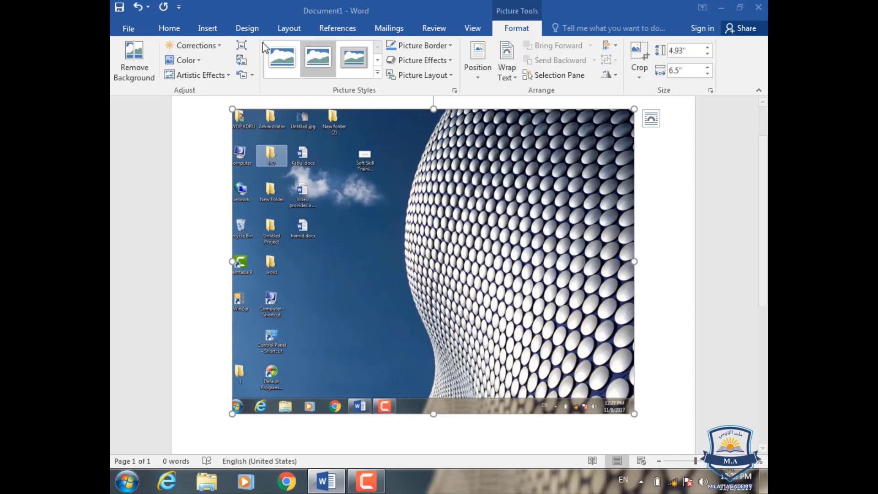
# Minimize the document, open Paint, and paste the captured desktop screenshot onto the blank canvas.
pyautogui.click(209, 28)
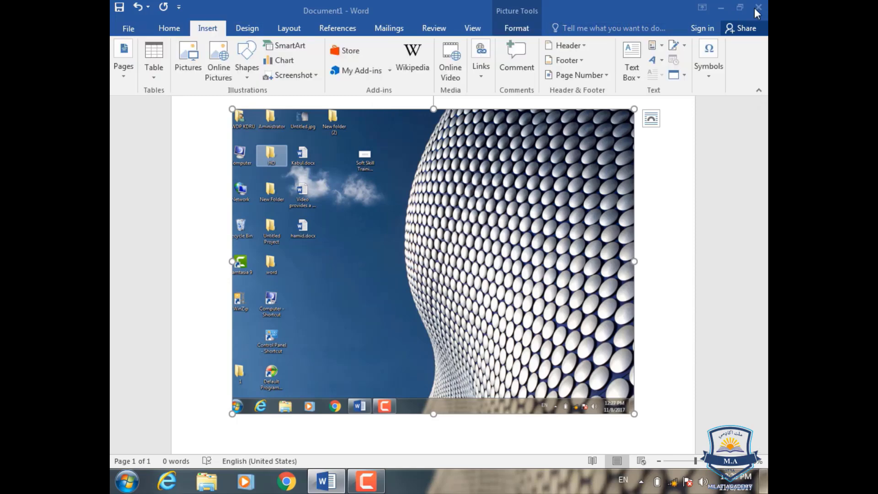
pyautogui.click(721, 7)
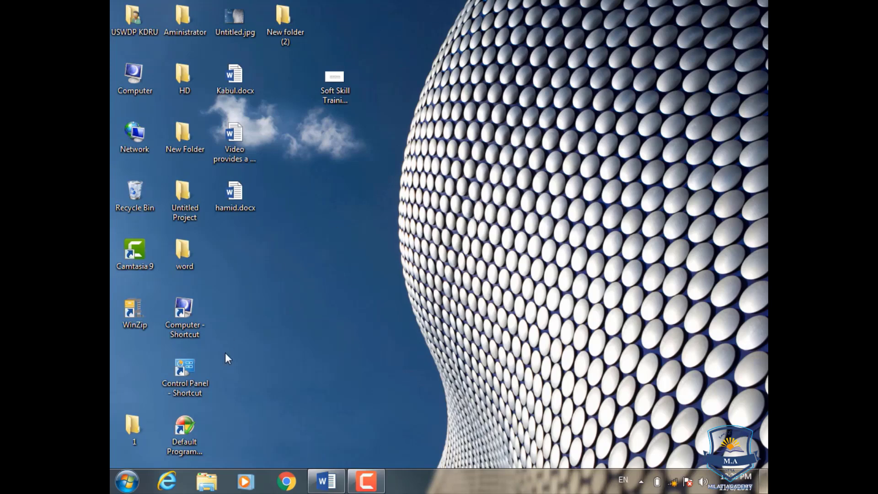
pyautogui.click(127, 481)
pyautogui.click(172, 328)
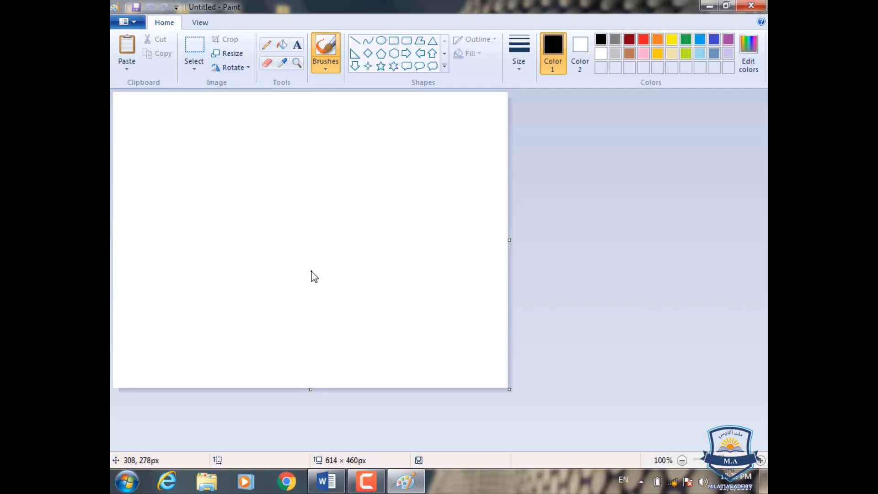
pyautogui.hotkey('ctrl', 'v')
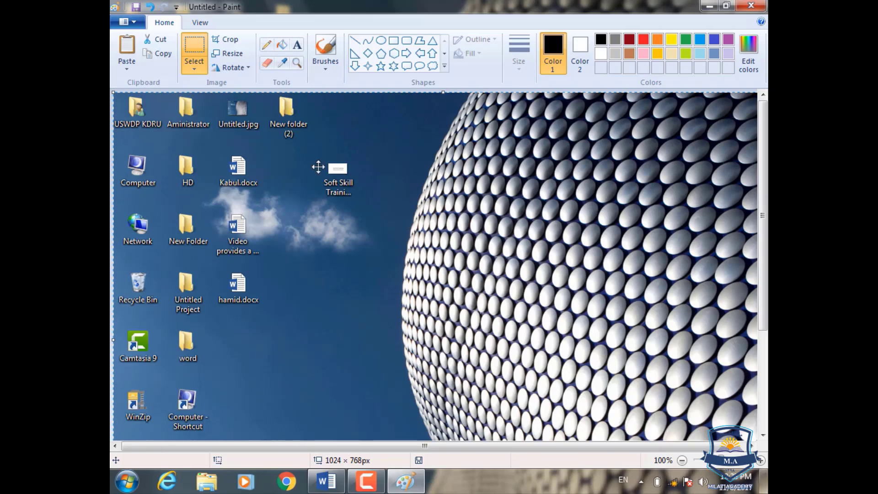
# Switch back to Word, undo the inserted desktop picture, and insert a screen clipping of Paint's ribbon.
pyautogui.click(336, 487)
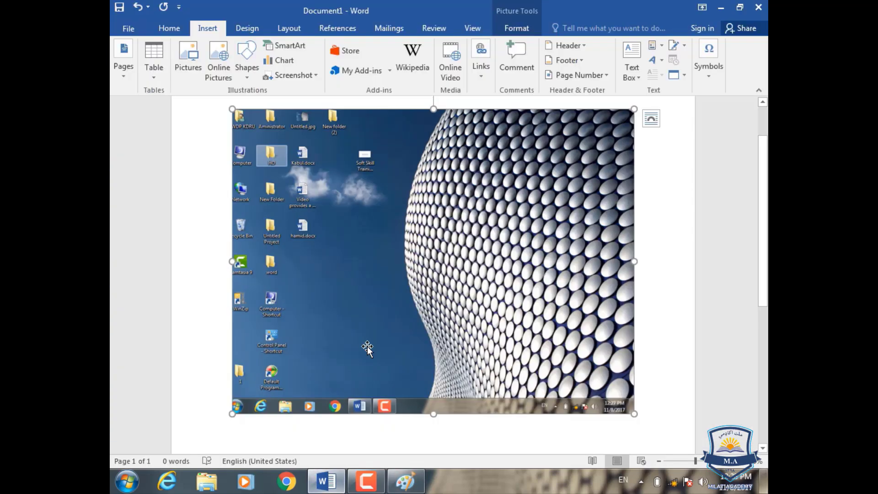
pyautogui.hotkey('ctrl', 'z')
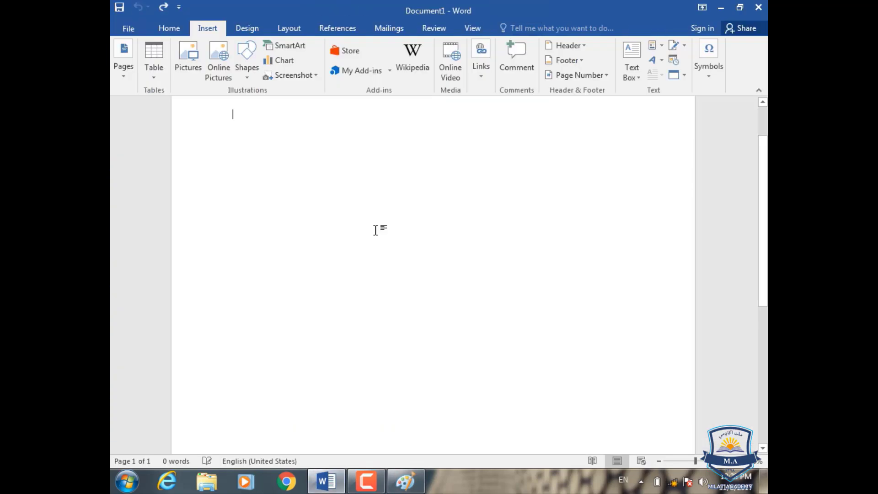
pyautogui.click(288, 78)
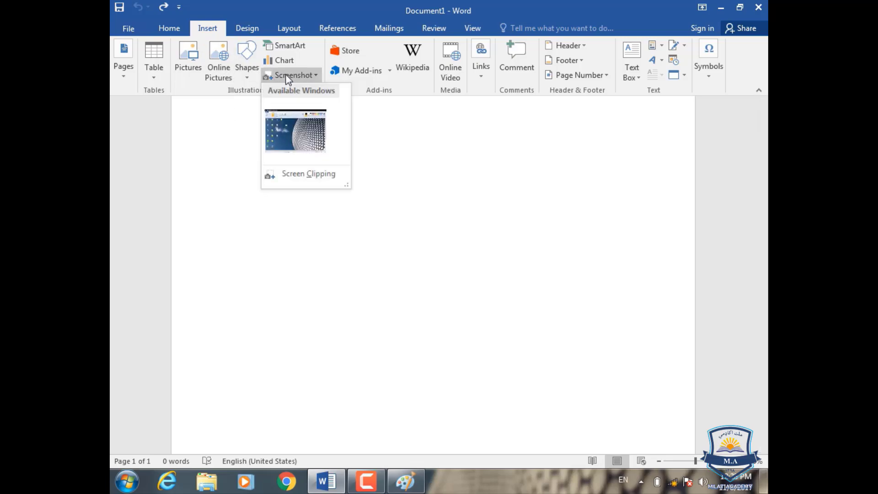
pyautogui.click(297, 174)
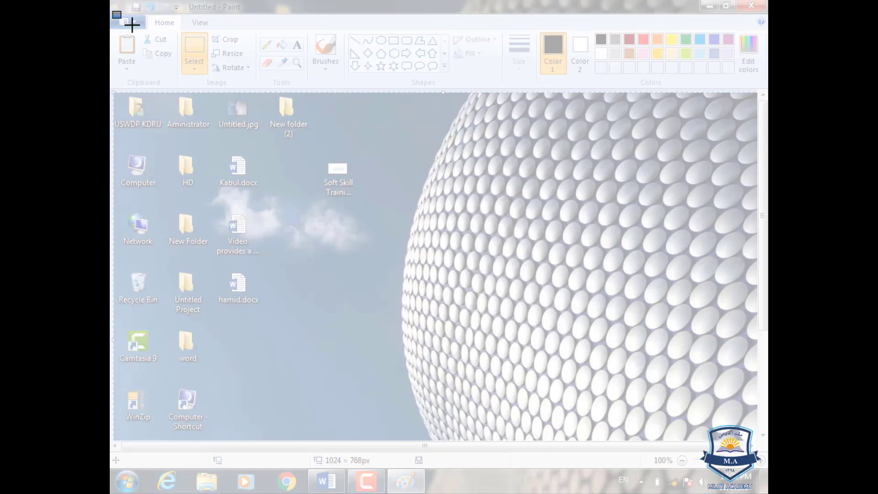
pyautogui.moveTo(112, 13)
pyautogui.mouseDown()
pyautogui.moveTo(355, 78)
pyautogui.moveTo(647, 102)
pyautogui.moveTo(766, 93)
pyautogui.mouseUp()
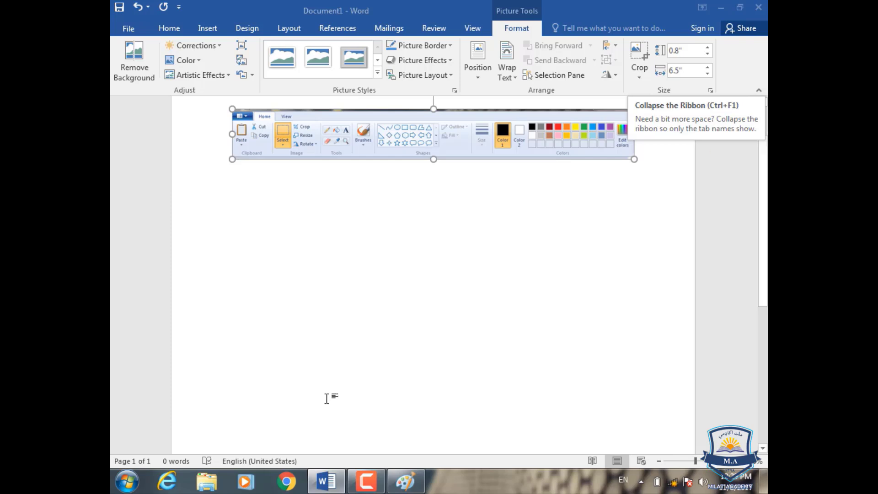
# Search the computer for "Key", open the On-Screen Keyboard to locate the PrtScn key, and close it.
pyautogui.click(127, 481)
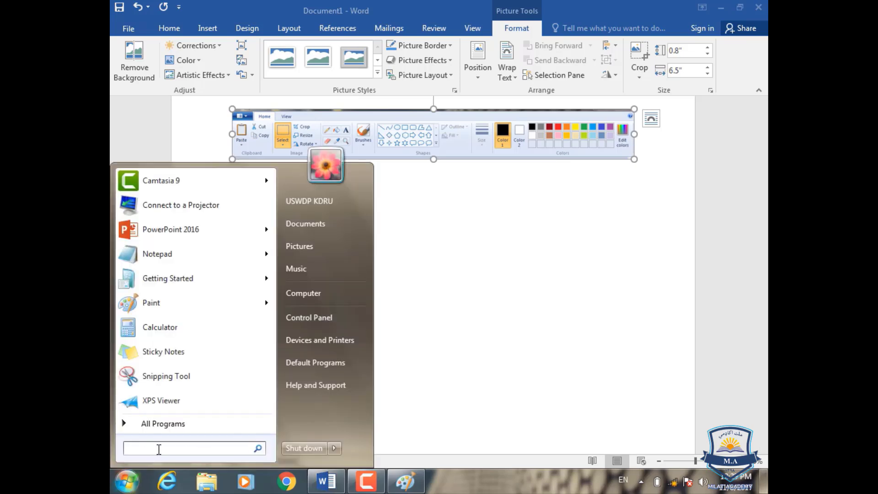
pyautogui.write('Key')
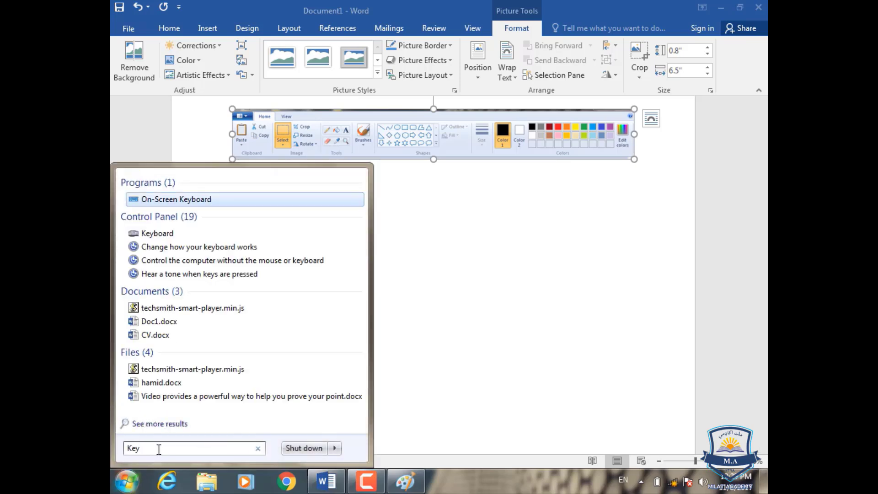
pyautogui.click(256, 202)
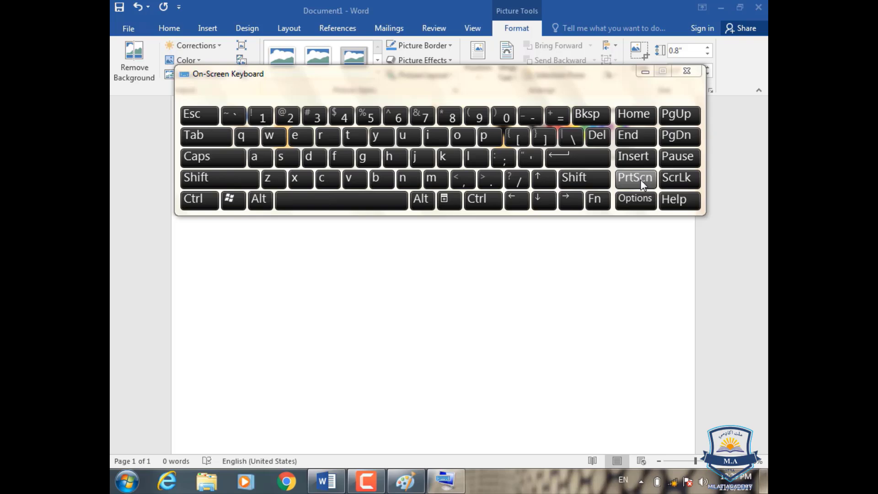
pyautogui.click(686, 71)
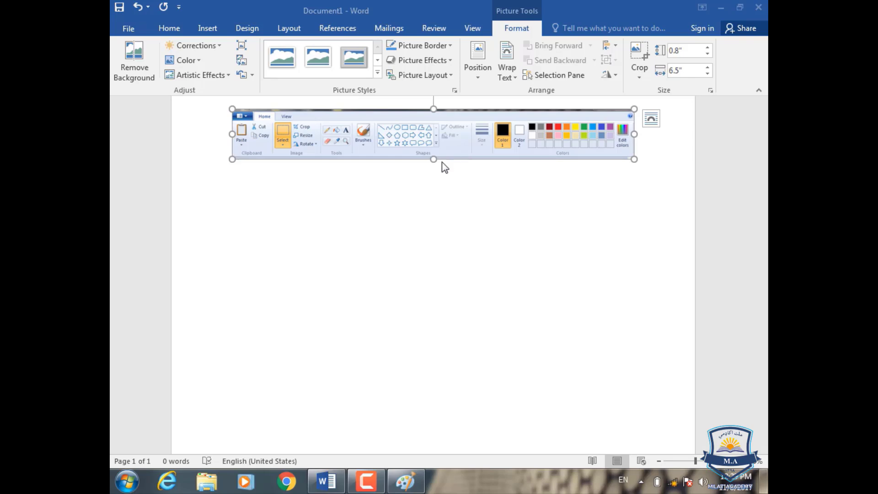
# Undo the ribbon clipping in the document and view the available link insertion commands.
pyautogui.click(435, 176)
pyautogui.hotkey('ctrl', 'z')
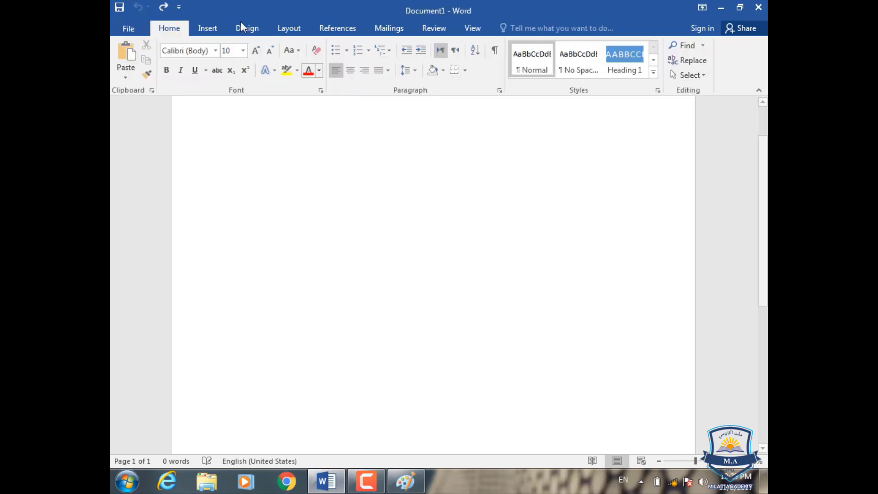
pyautogui.click(208, 27)
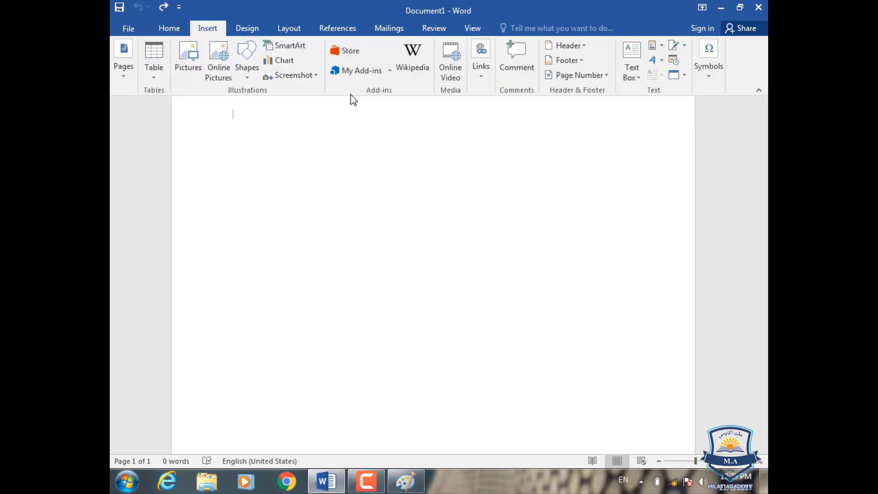
pyautogui.click(483, 75)
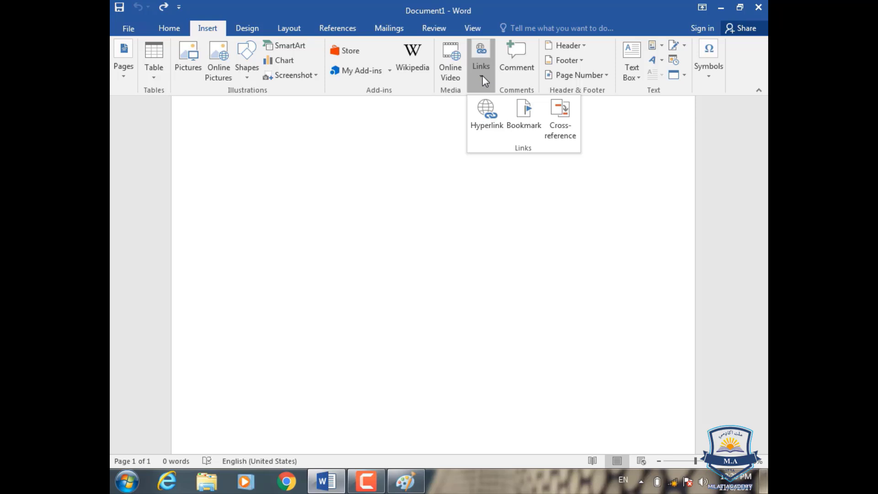
pyautogui.click(356, 153)
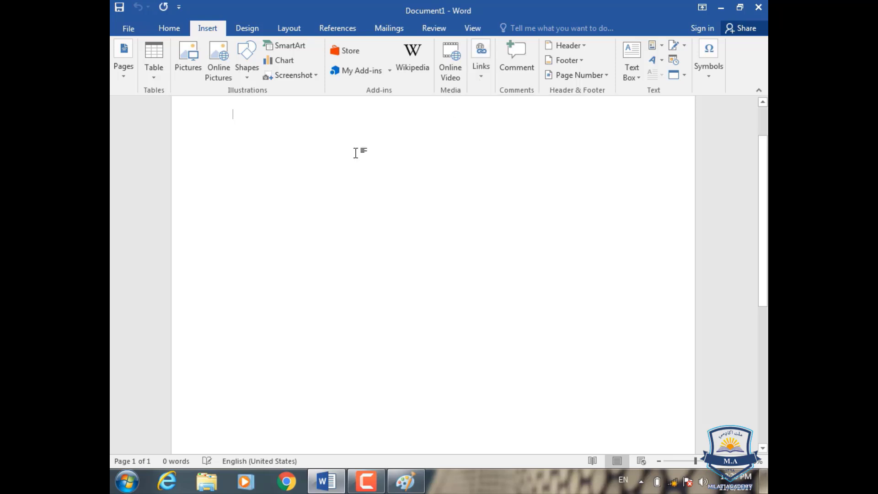
# Fill the document with sample text using =rand(100) and return to its first page.
pyautogui.write('=rand')
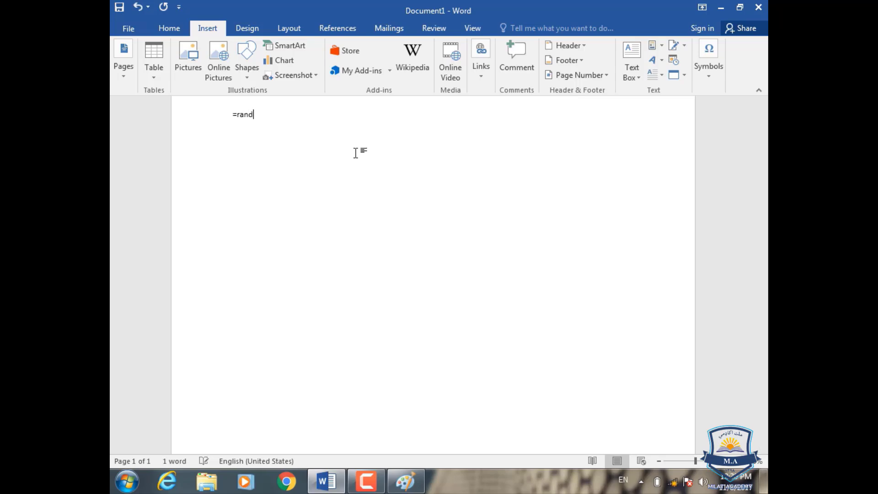
pyautogui.write('(100)')
pyautogui.press('Return')
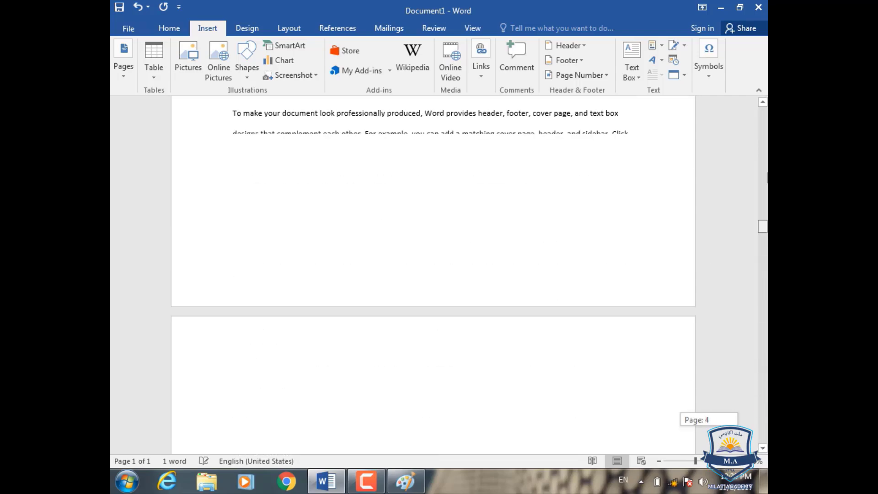
pyautogui.moveTo(768, 172); pyautogui.dragTo(765, 110)
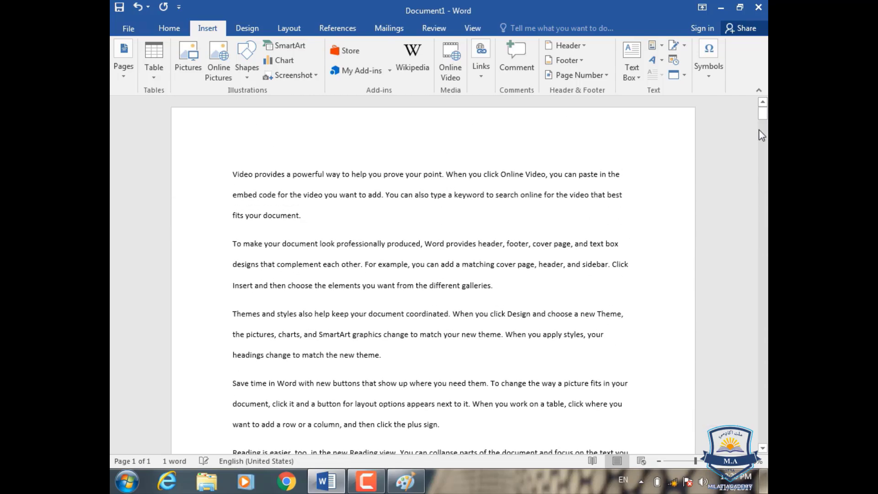
pyautogui.click(386, 243)
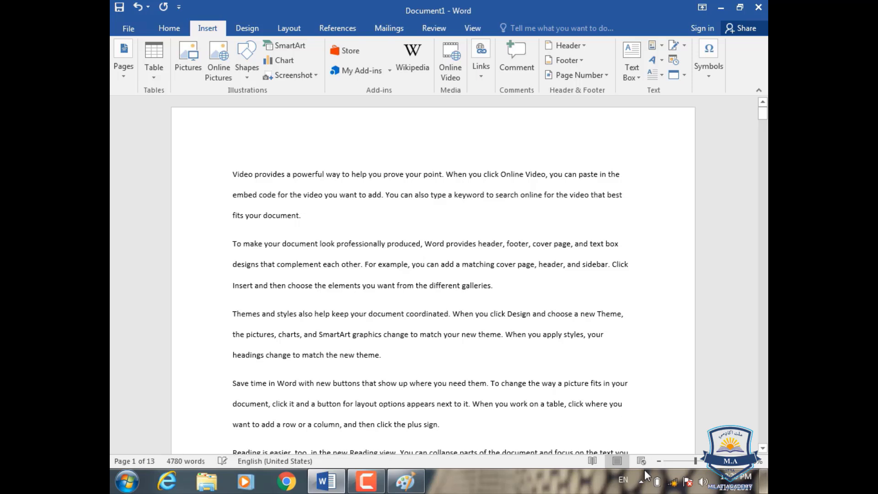
# Try to connect to the USWDP-KDRU R wireless network.
pyautogui.click(673, 483)
pyautogui.click(640, 293)
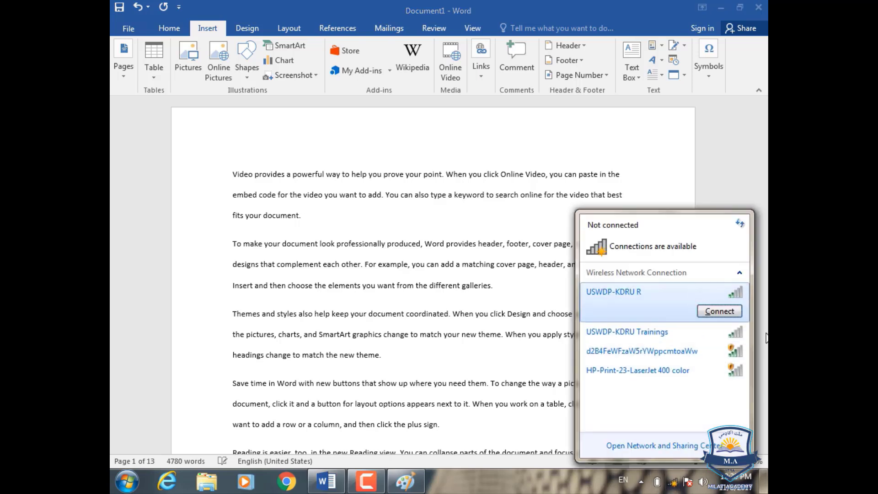
pyautogui.click(712, 313)
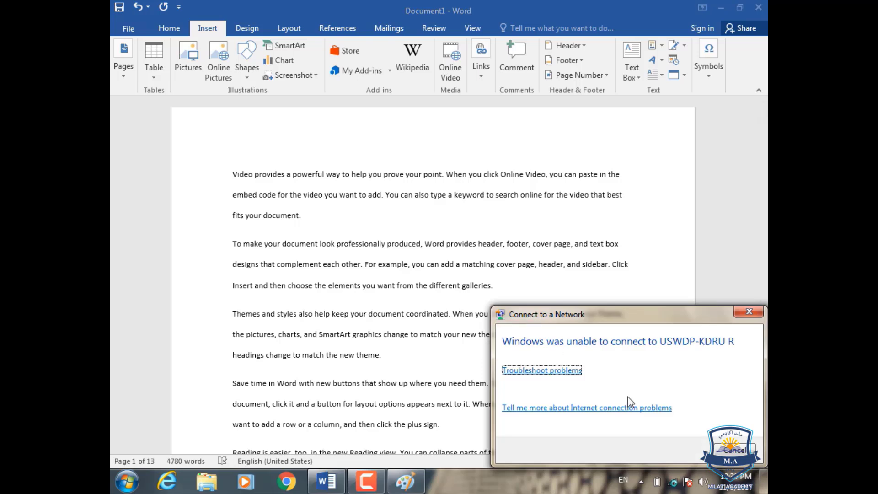
pyautogui.click(733, 450)
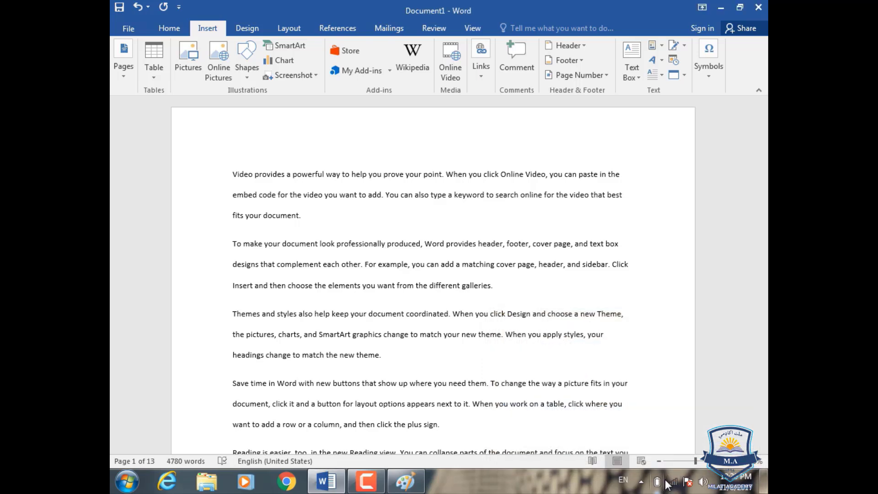
# Open google.com in Chrome, search for images of "Cat Pict", and decline the offer to translate the page.
pyautogui.click(286, 481)
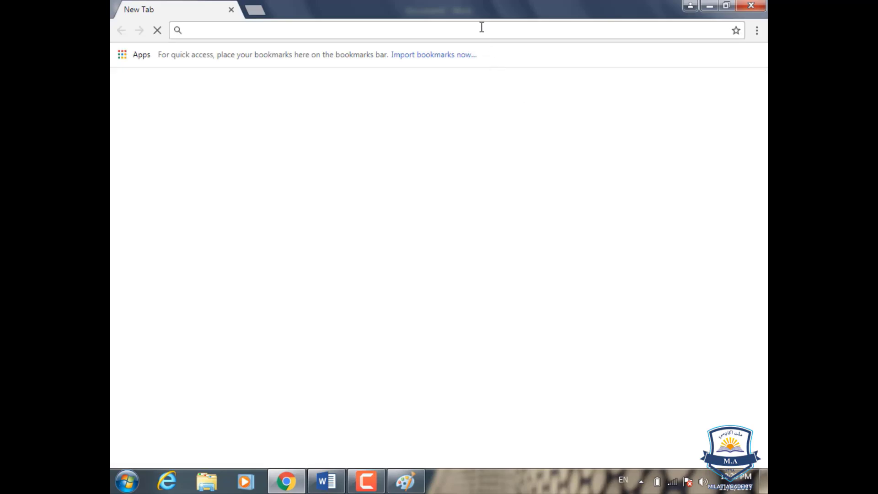
pyautogui.write('google.com')
pyautogui.press('Return')
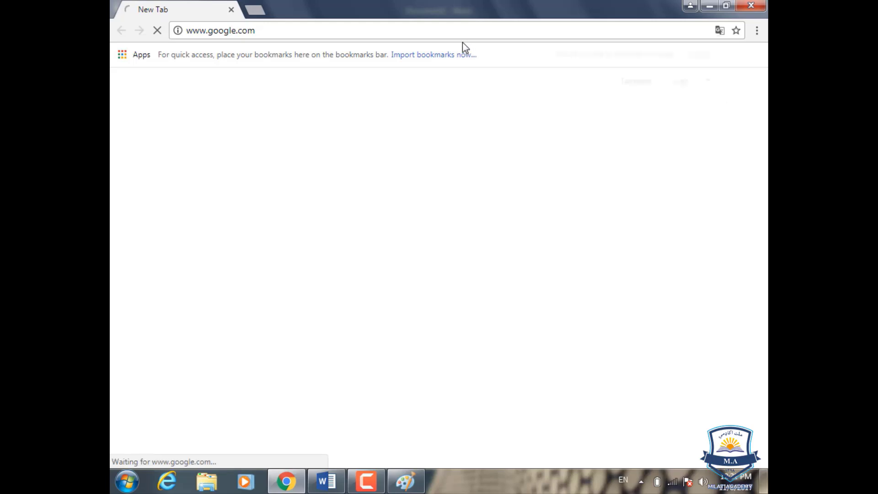
pyautogui.click(687, 89)
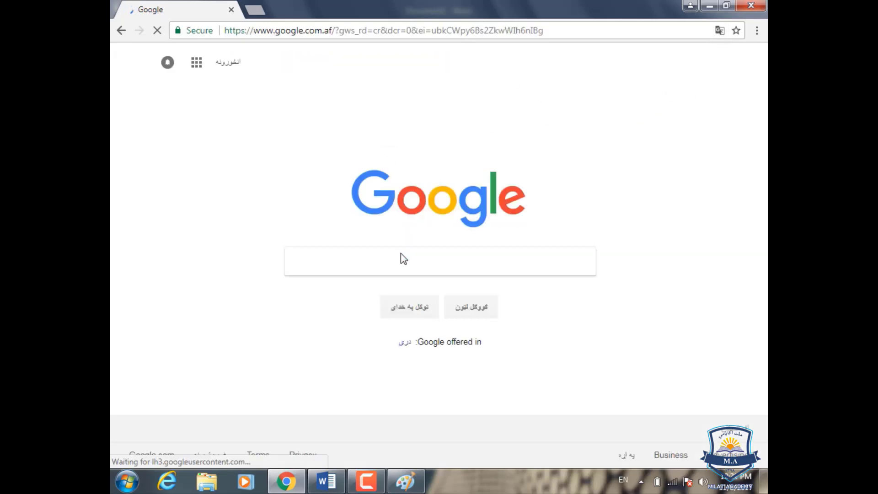
pyautogui.write('Cat')
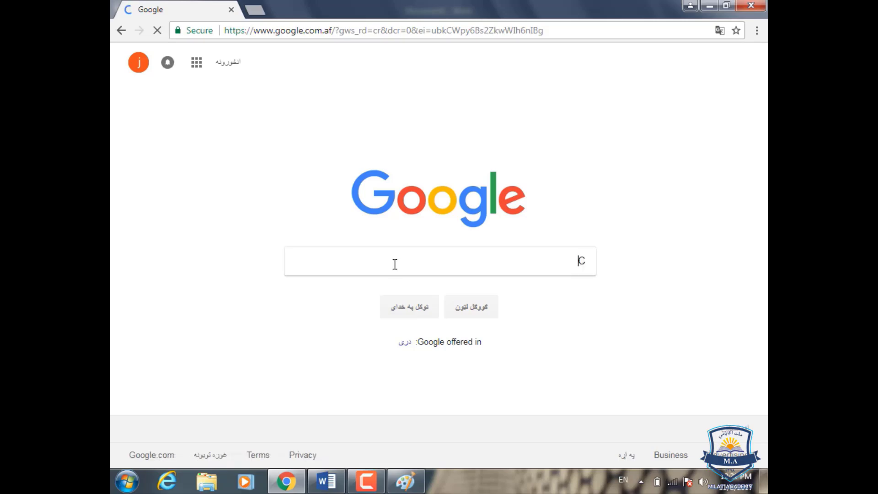
pyautogui.write(' Pict')
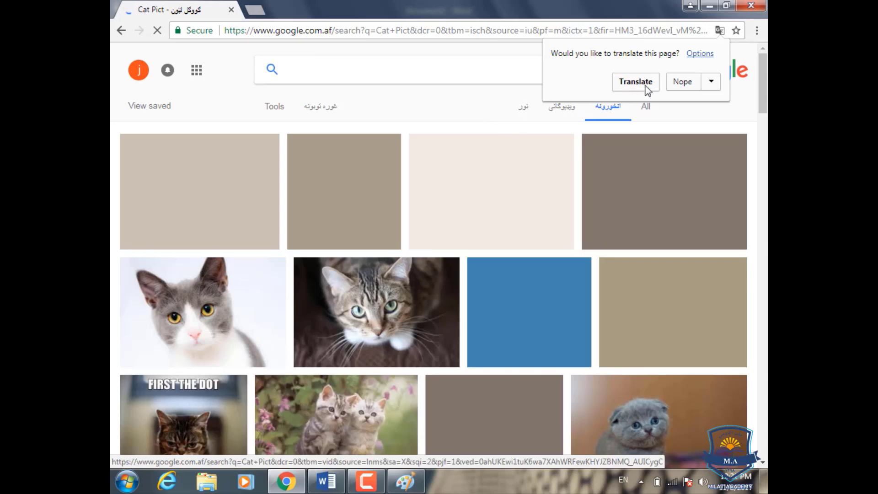
pyautogui.click(682, 85)
pyautogui.click(541, 36)
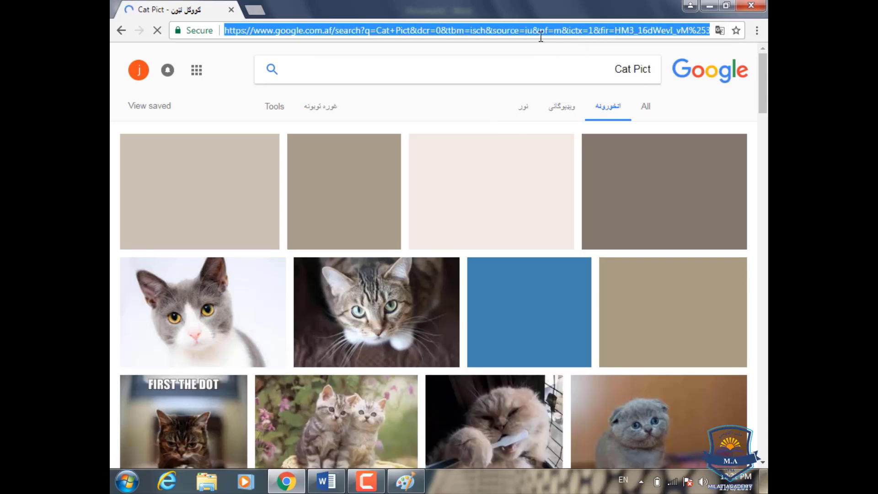
pyautogui.write('B')
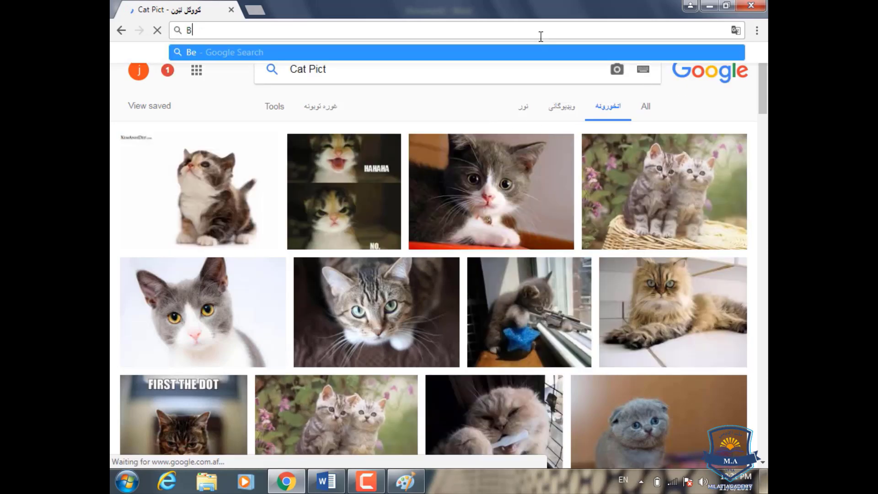
pyautogui.write('enawa')
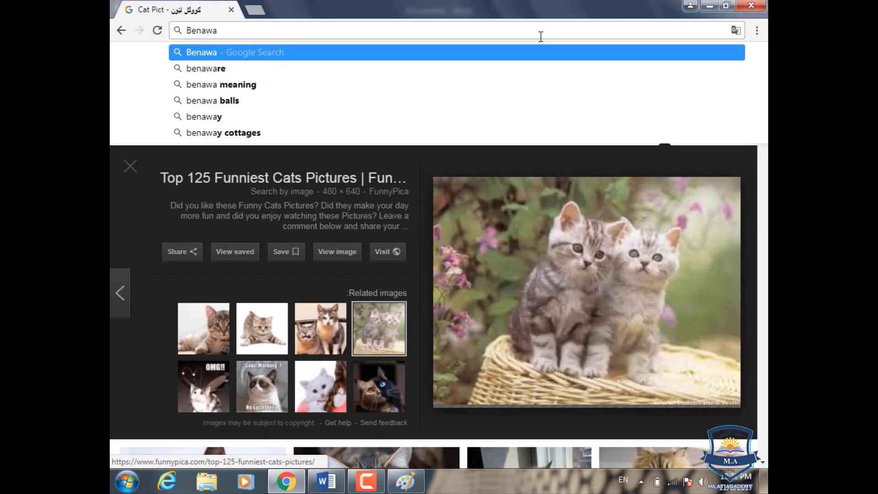
pyautogui.hotkey('ctrl', 'Return')
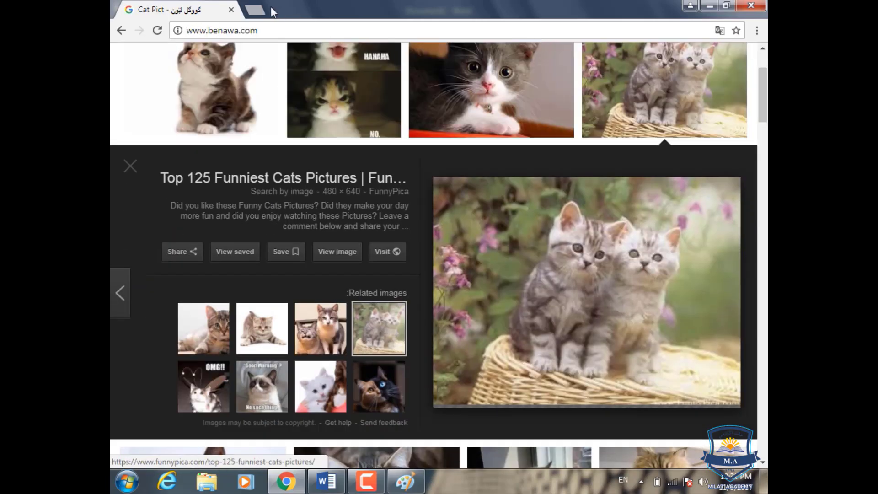
pyautogui.click(255, 10)
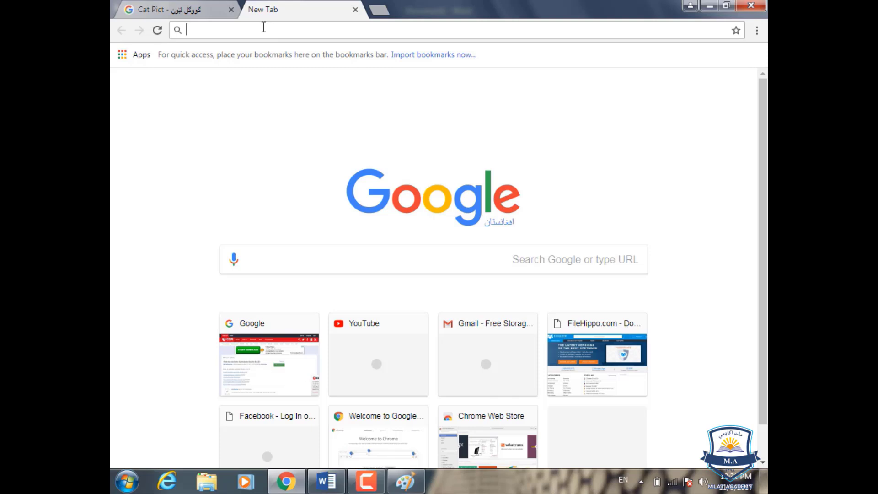
pyautogui.write('BBC')
pyautogui.hotkey('ctrl', 'Return')
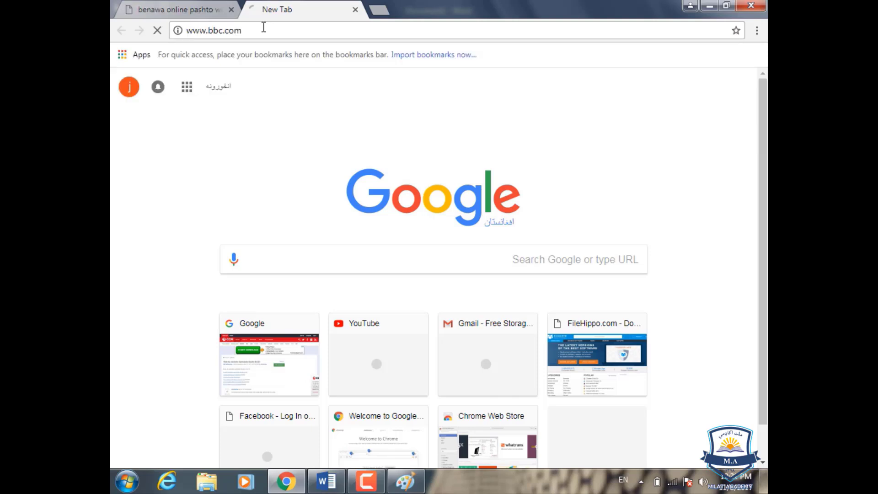
# Check the benawa.com and BBC pages in their tabs and return to the Word document.
pyautogui.click(217, 14)
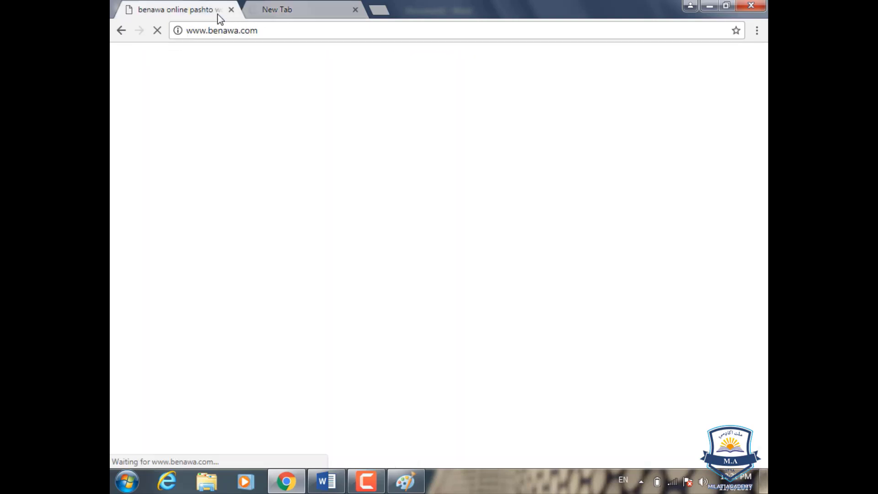
pyautogui.click(284, 13)
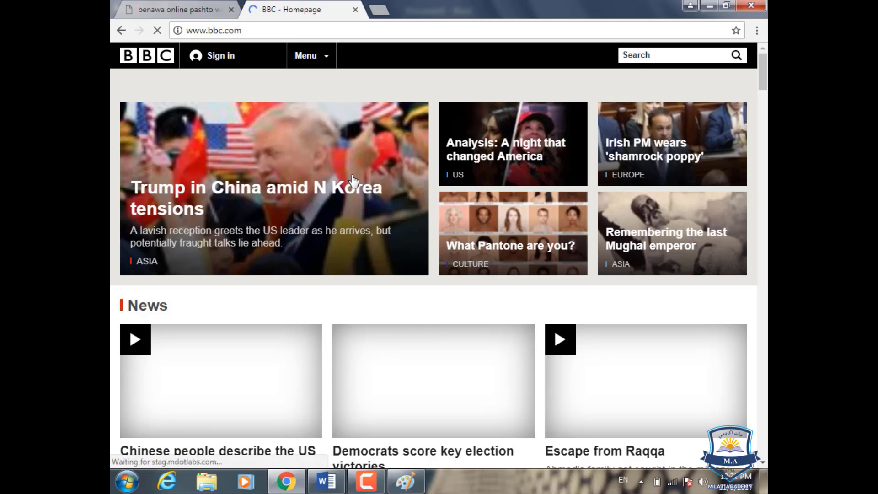
pyautogui.click(710, 6)
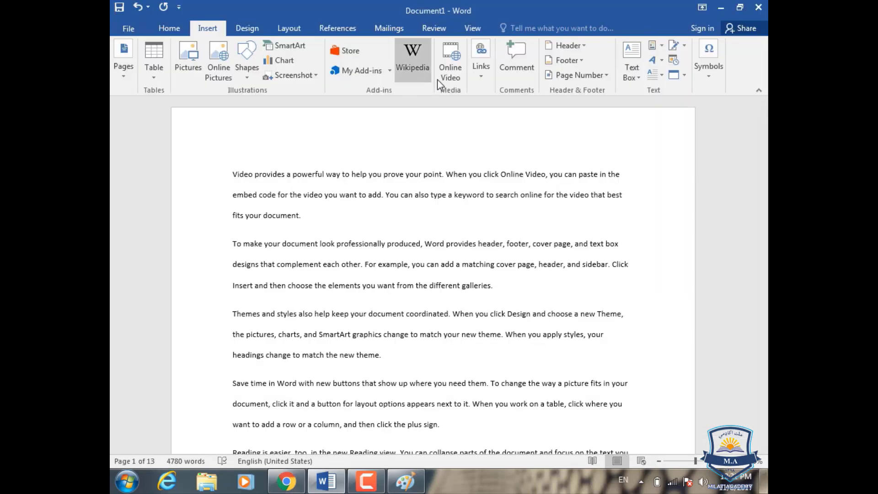
# Insert the word "BBC" after "professionally" in the second paragraph.
pyautogui.click(471, 75)
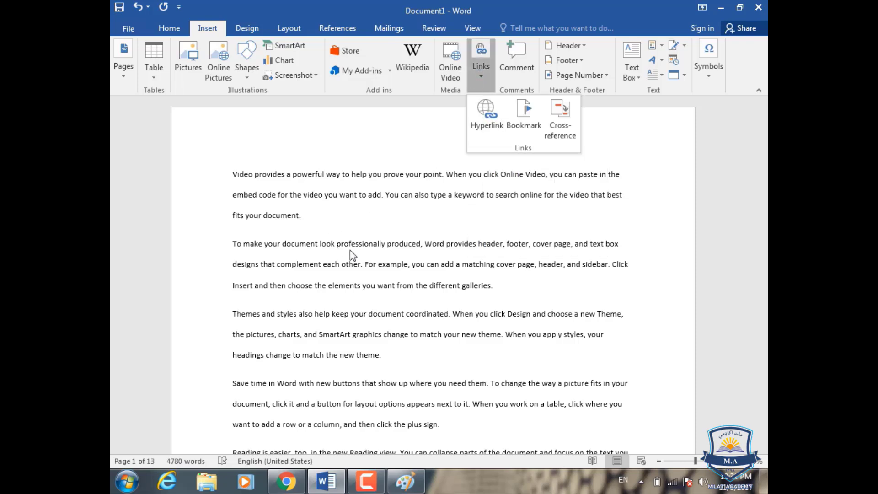
pyautogui.click(386, 242)
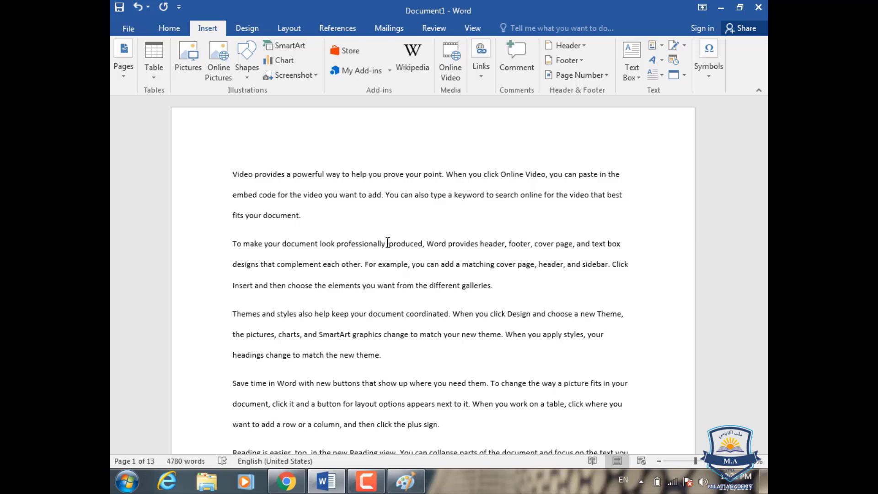
pyautogui.write('BBC')
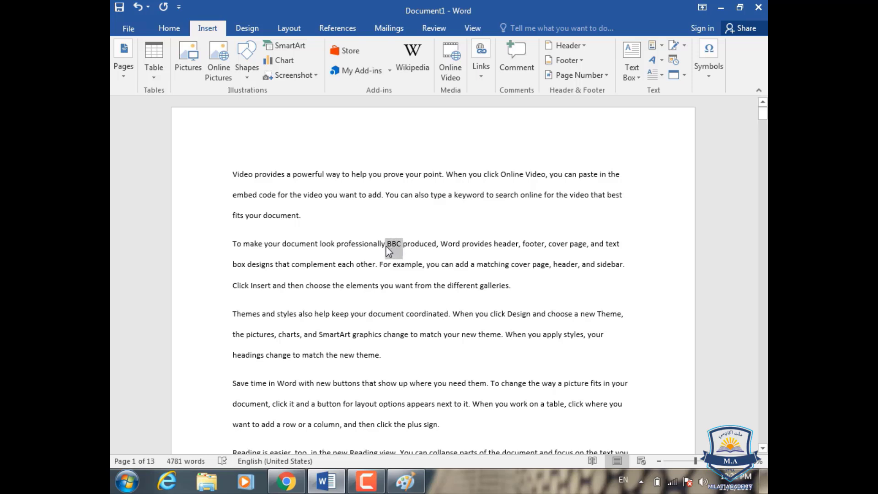
pyautogui.click(477, 73)
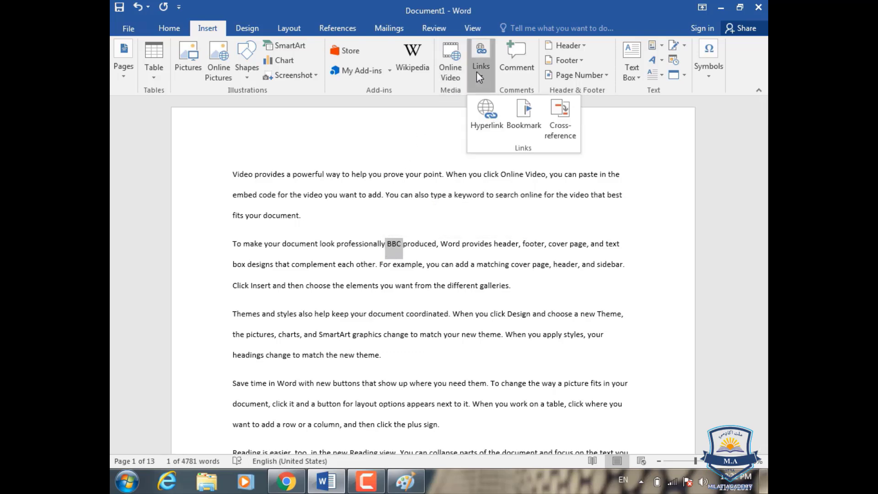
pyautogui.click(475, 106)
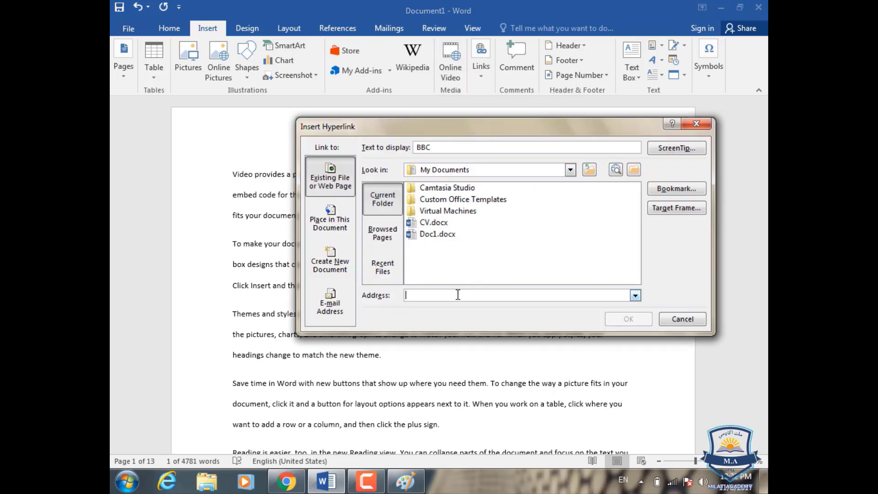
pyautogui.write('www.bbc')
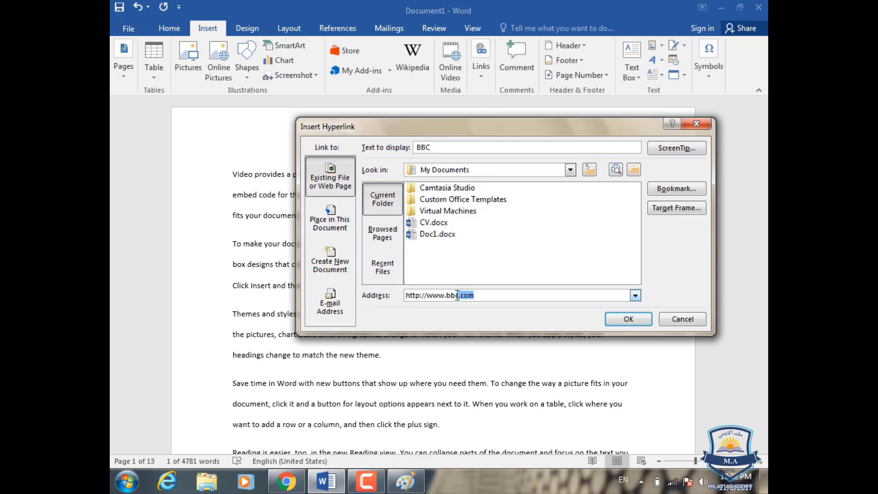
pyautogui.write('.com')
pyautogui.click(624, 320)
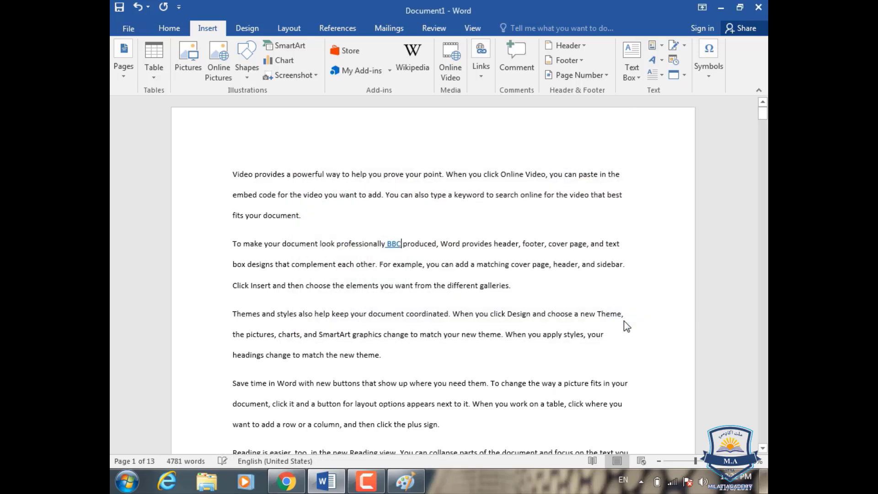
# Follow the "BBC" hyperlink and compare the page it opens with the earlier BBC tab.
pyautogui.moveTo(390, 245)
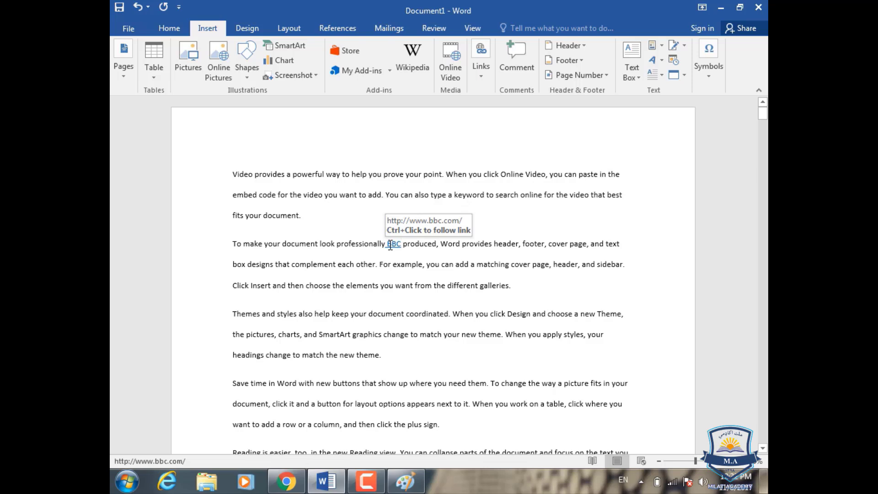
pyautogui.keyDown('ctrl'); pyautogui.click(390, 246); pyautogui.keyUp('ctrl')
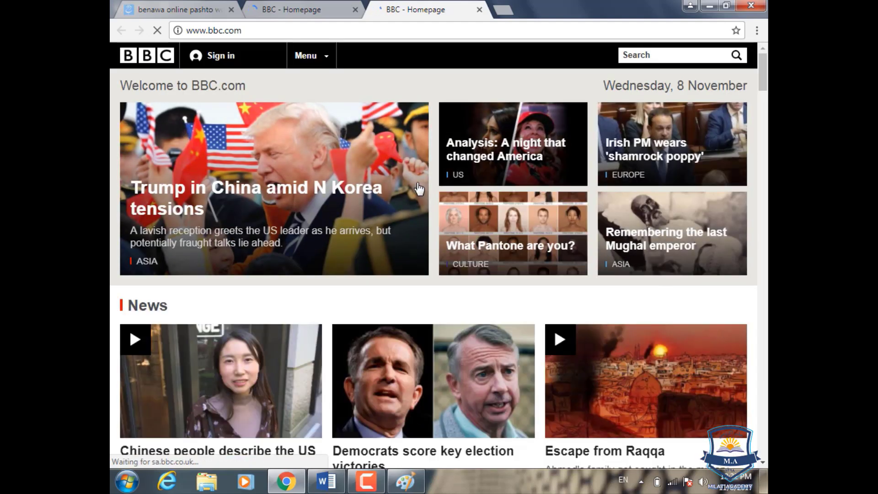
pyautogui.click(274, 8)
pyautogui.click(412, 14)
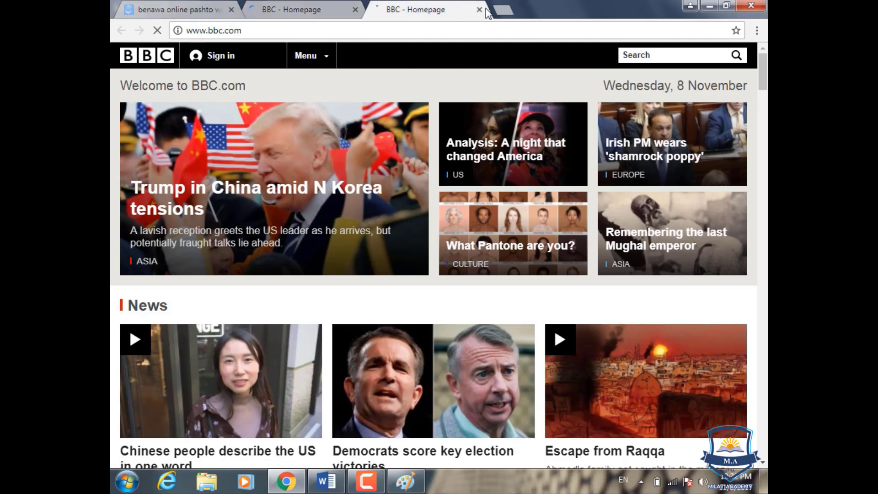
# Load google.com in a new browser tab.
pyautogui.click(502, 9)
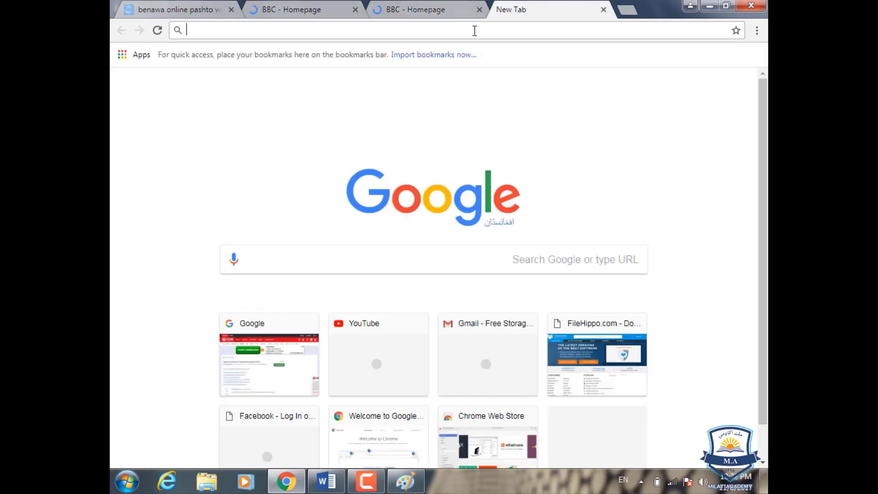
pyautogui.write('google.com')
pyautogui.press('Return')
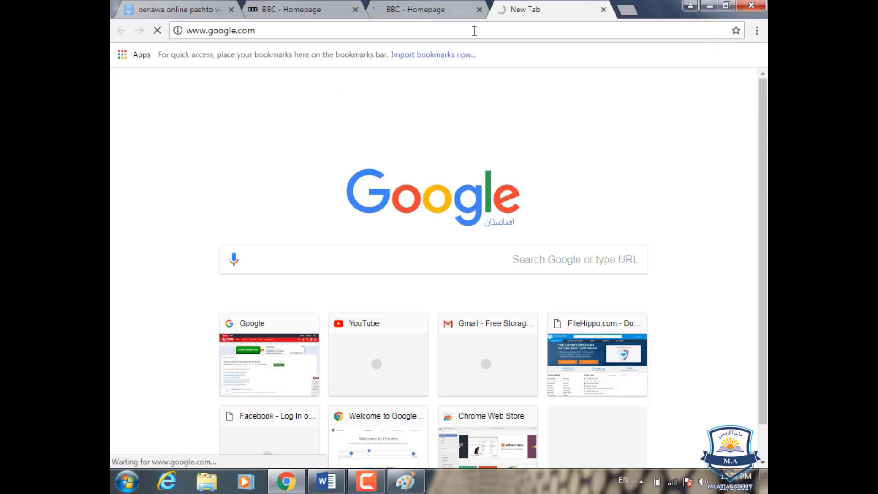
# Switch to Word and add the word "cat" after "where you need them" in the fourth paragraph.
pyautogui.click(326, 481)
pyautogui.scroll(-3, 433, 311)
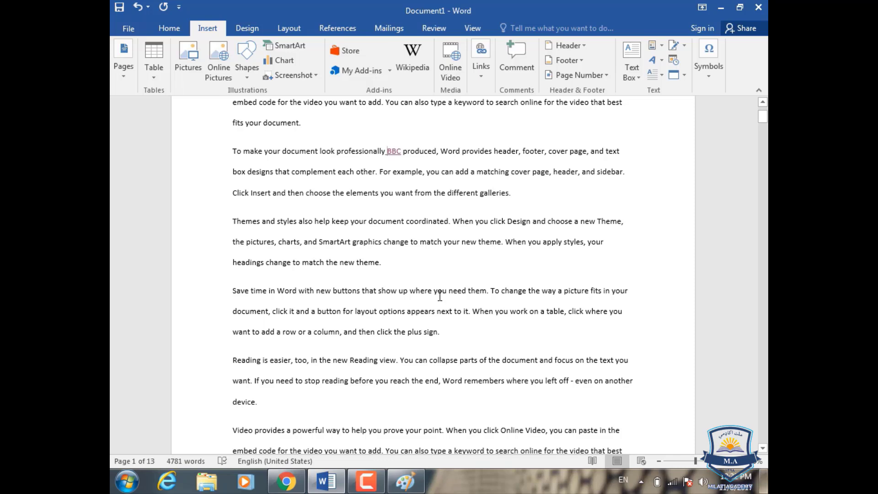
pyautogui.click(486, 292)
pyautogui.write('ca')
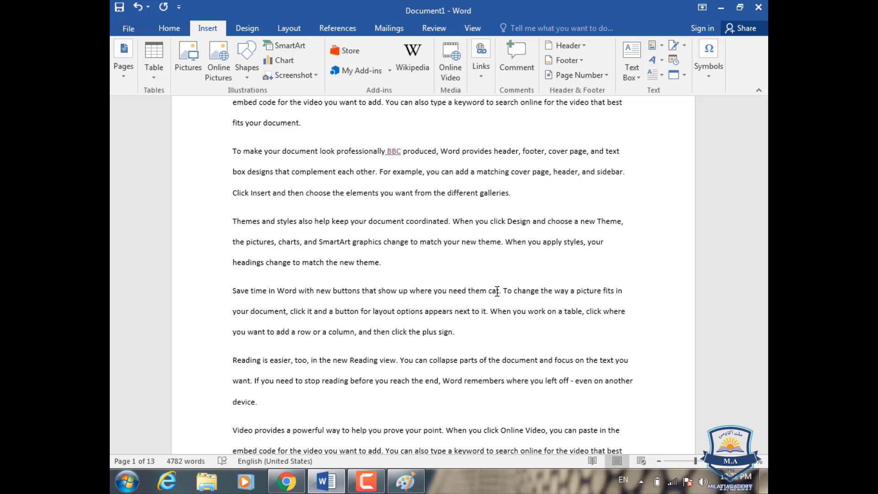
pyautogui.write('t')
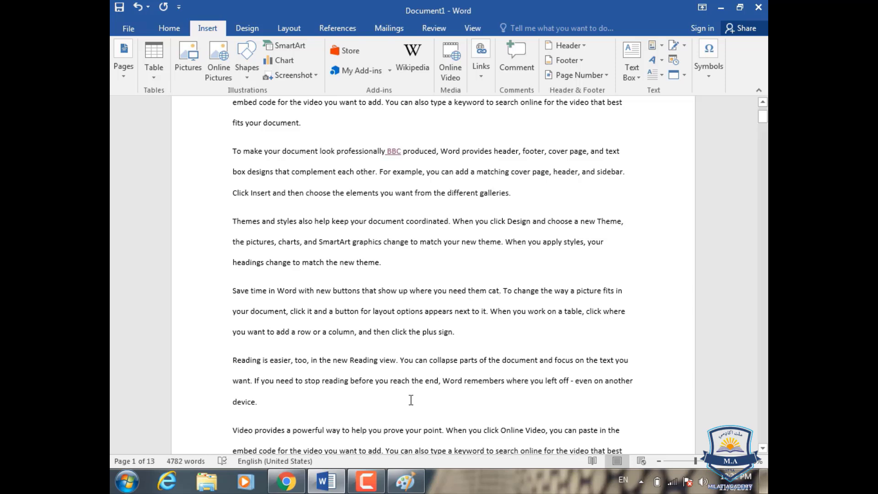
# Search Google in Chrome for "cat pic", preview the tabby cat photo from Pexels, and copy the page address.
pyautogui.click(286, 480)
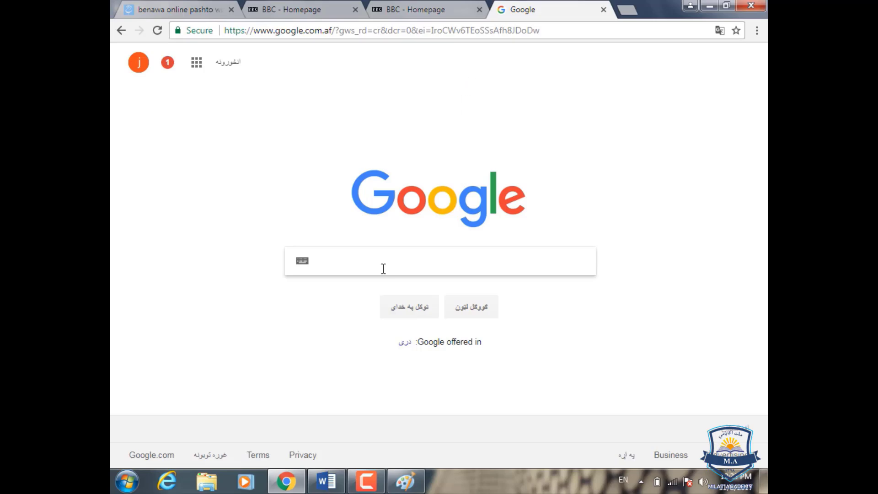
pyautogui.write('cat pic')
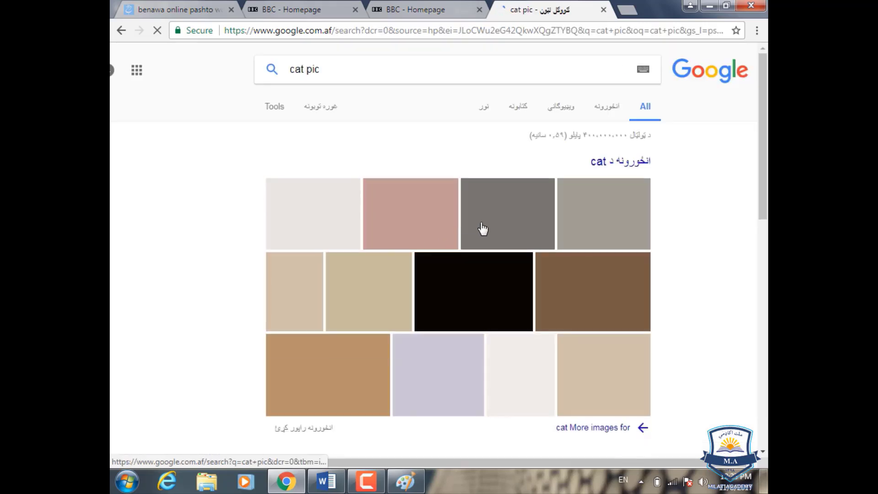
pyautogui.click(432, 226)
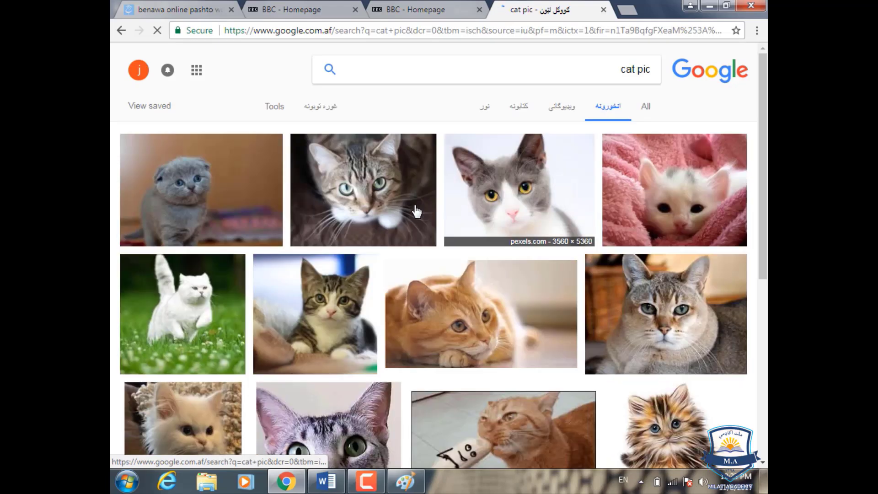
pyautogui.click(432, 218)
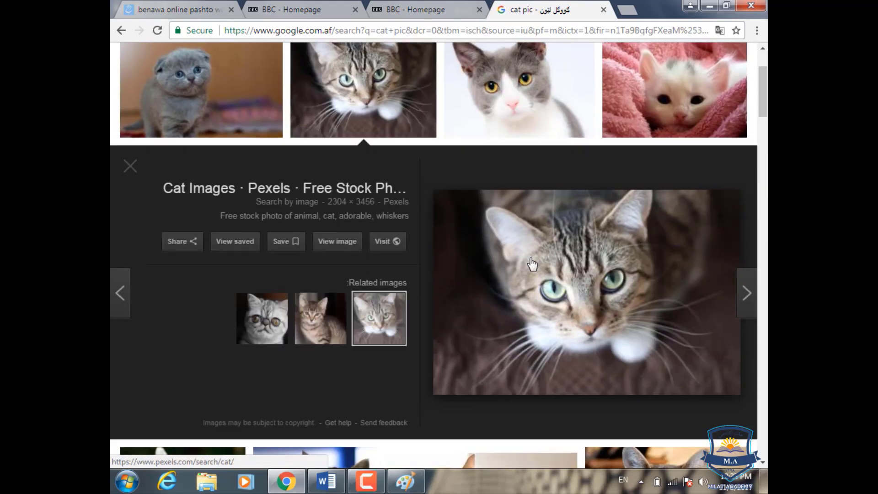
pyautogui.click(572, 32)
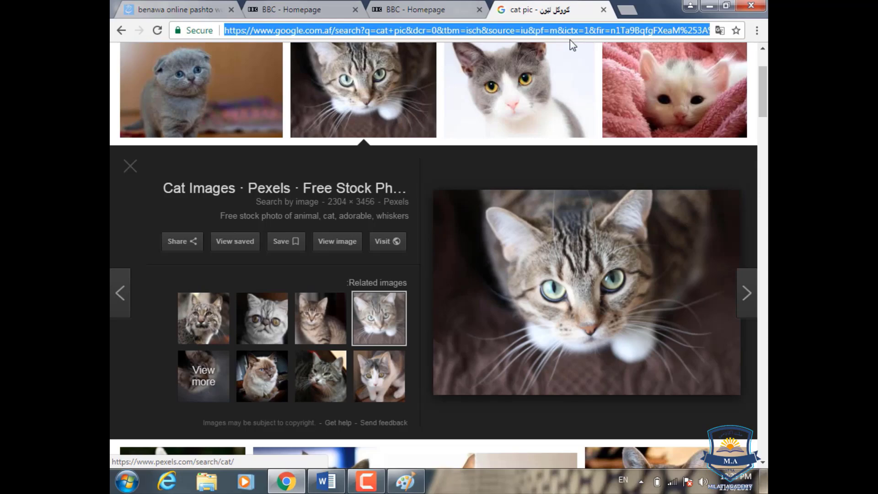
# Switch to Word and hyperlink the word "cat" in the fourth paragraph to the copied image page address.
pyautogui.click(326, 481)
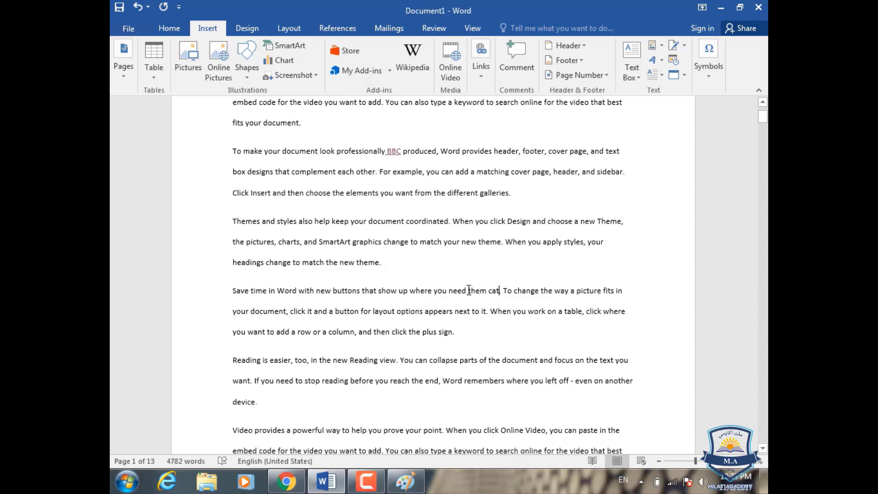
pyautogui.moveTo(499, 294); pyautogui.dragTo(488, 295)
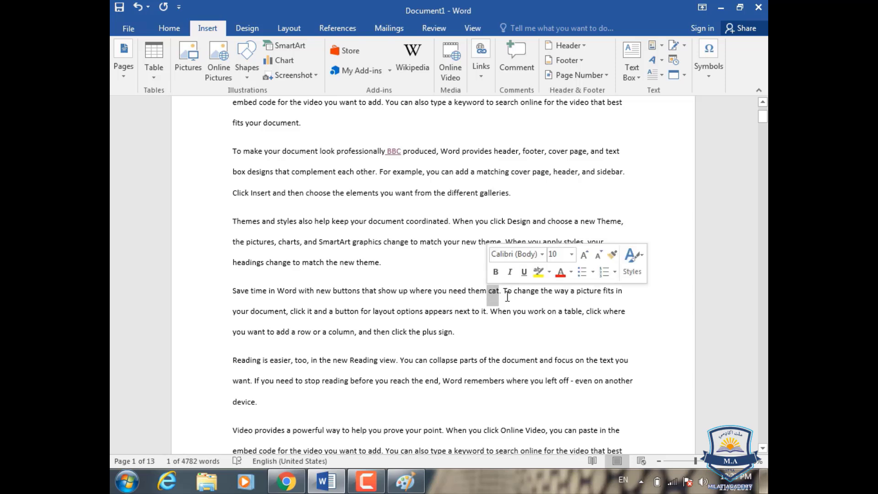
pyautogui.click(474, 80)
pyautogui.click(482, 115)
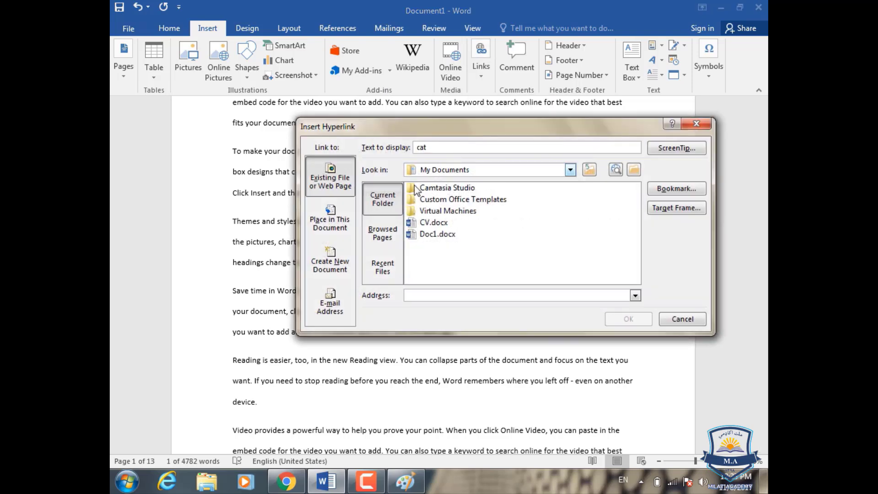
pyautogui.hotkey('ctrl', 'v')
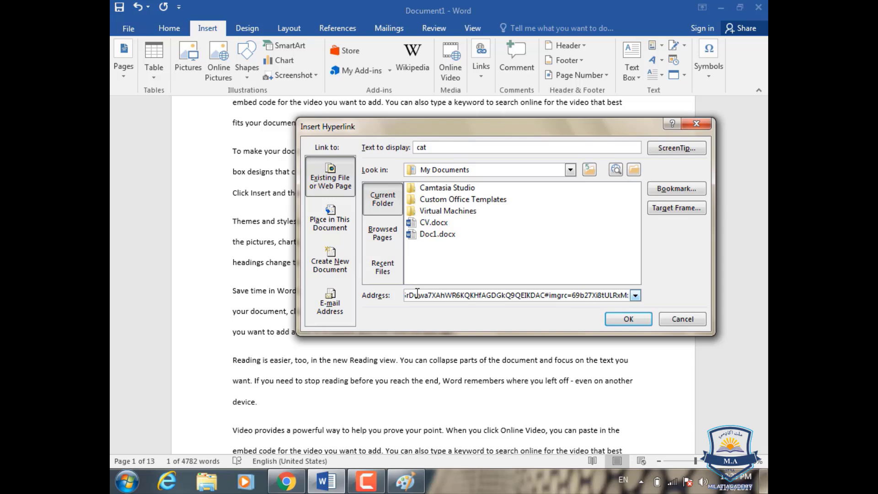
pyautogui.click(619, 320)
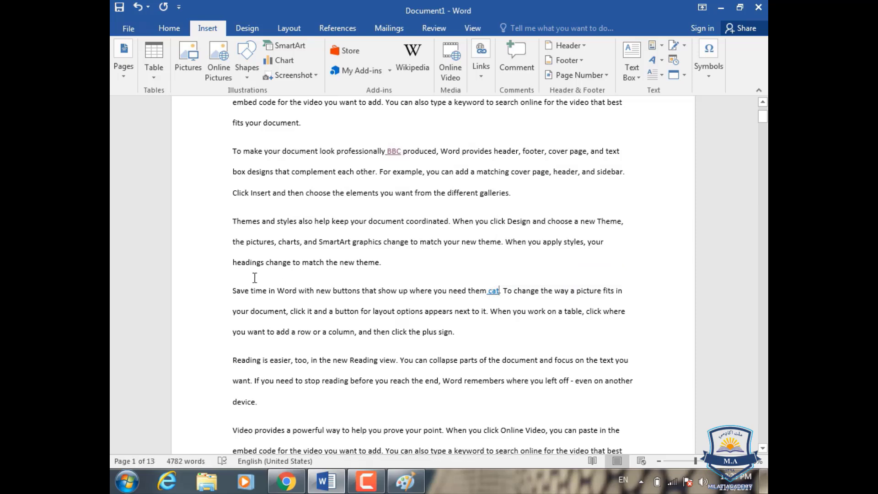
# Close the cat picture tab in Chrome and return to the Word document.
pyautogui.keyDown('ctrl'); pyautogui.click(495, 291); pyautogui.keyUp('ctrl')
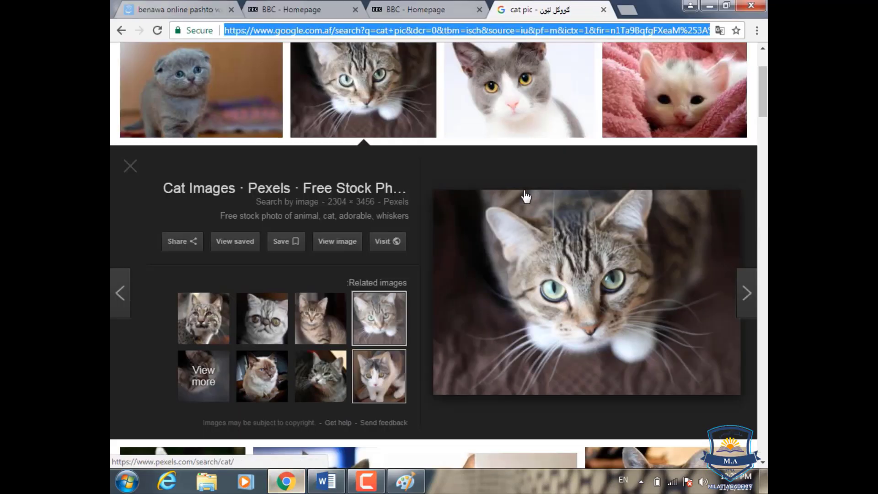
pyautogui.click(603, 9)
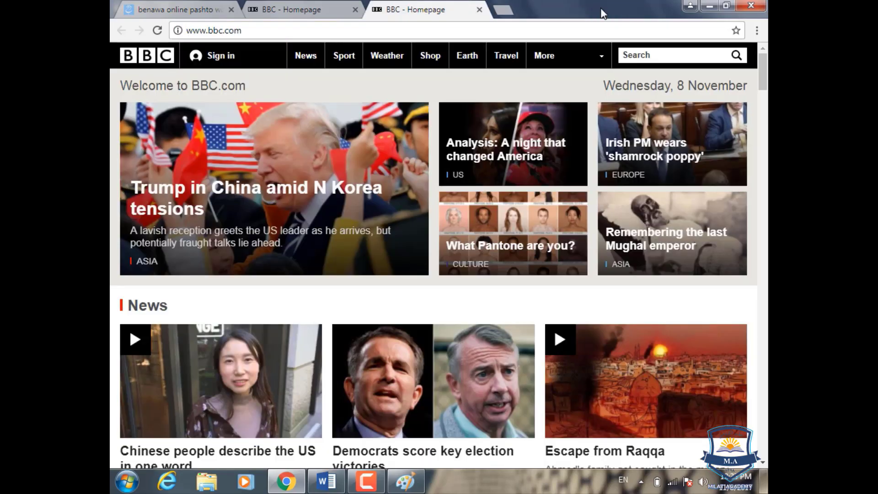
pyautogui.click(709, 6)
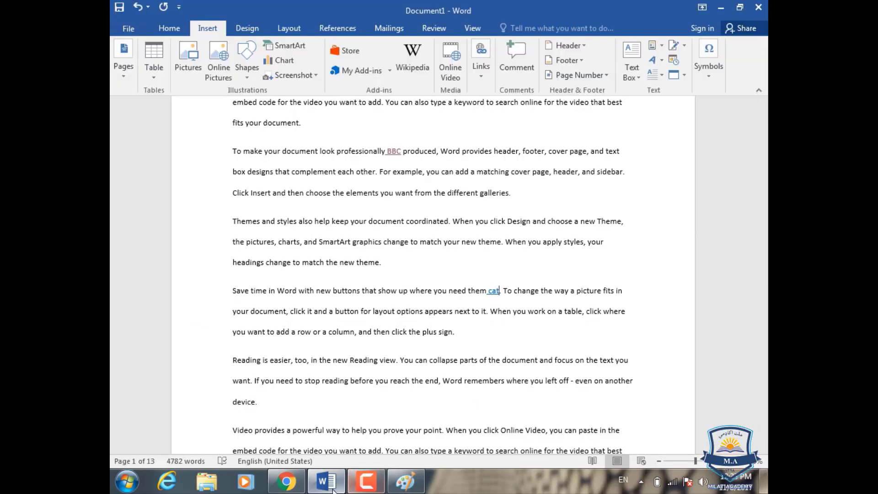
# Test the "cat" hyperlink by following it to the image page, and return to Word.
pyautogui.moveTo(495, 295)
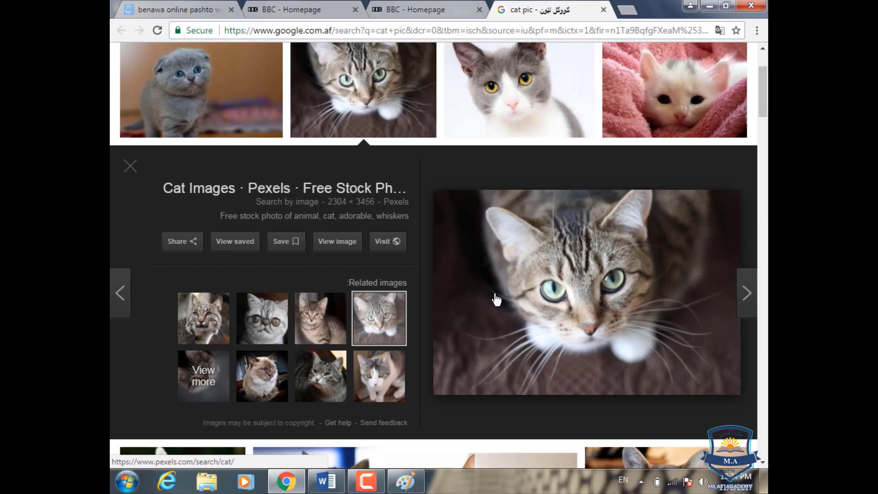
pyautogui.click(326, 481)
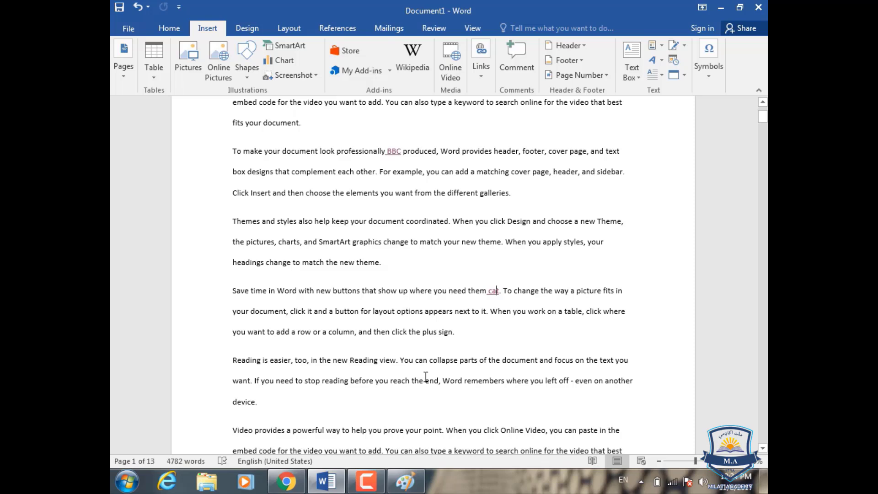
# Add the lines Kabul, Kandahar, Hirat and Farah above the first paragraph of the document.
pyautogui.scroll(1, 453, 372)
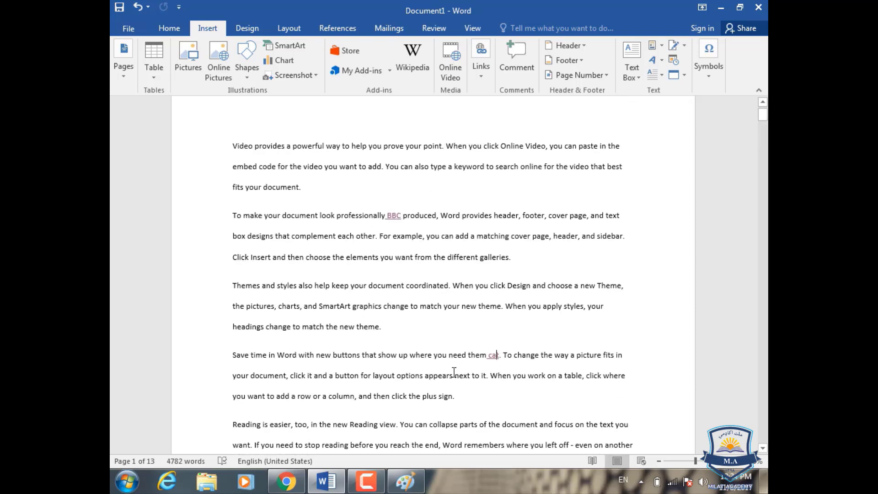
pyautogui.scroll(1, 453, 371)
pyautogui.click(484, 73)
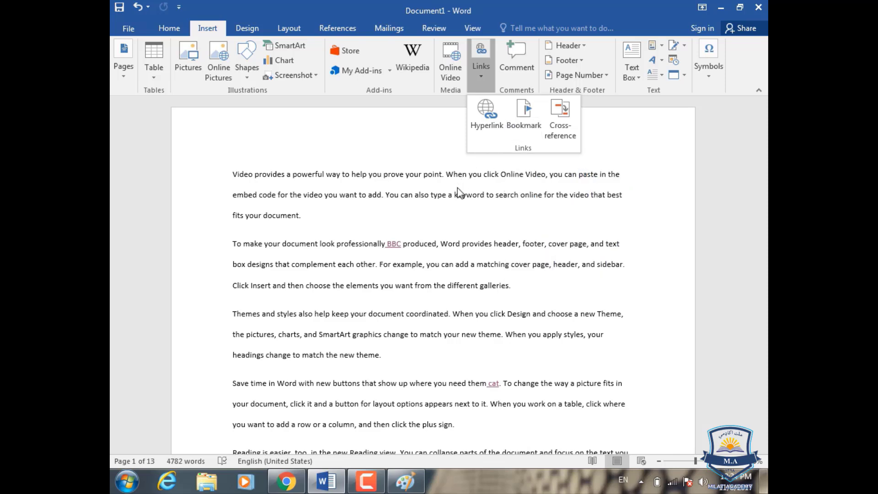
pyautogui.click(236, 176)
pyautogui.click(234, 175)
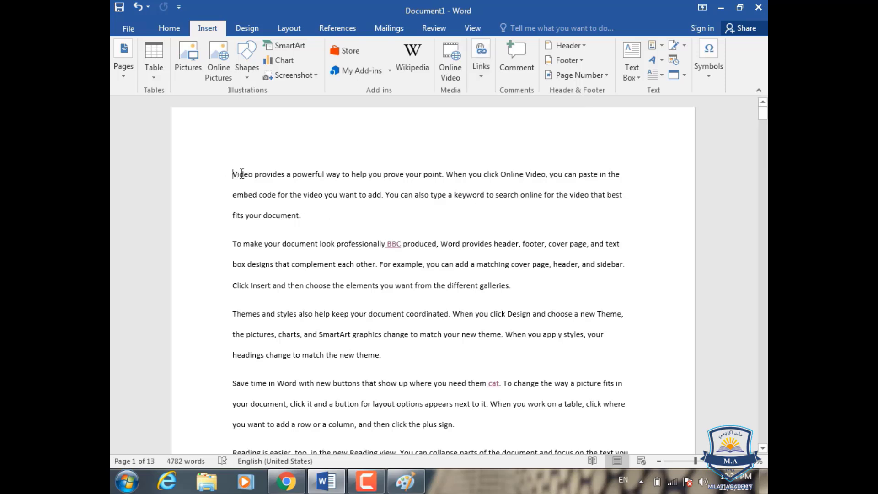
pyautogui.press('Return')
pyautogui.click(242, 173)
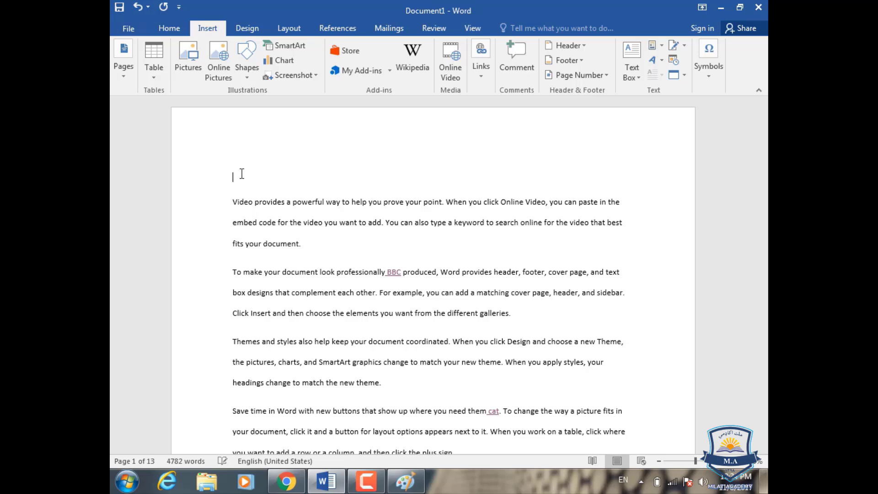
pyautogui.write('Kabul')
pyautogui.press('Return')
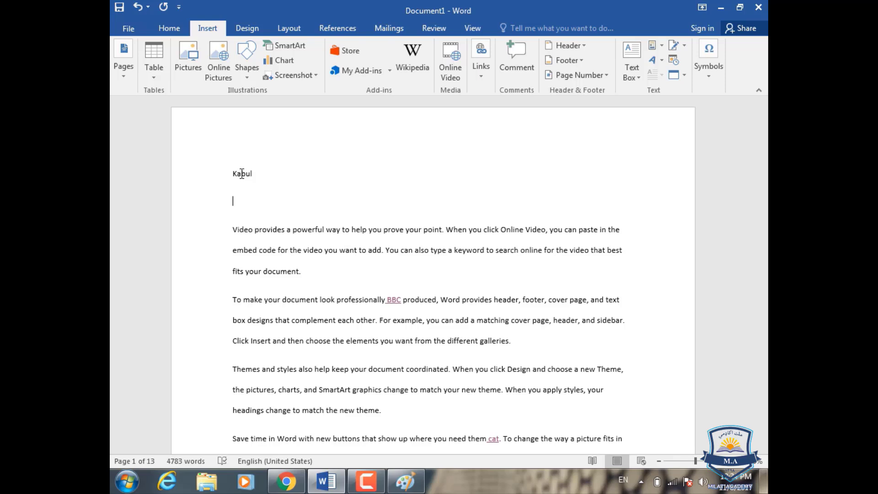
pyautogui.write('Kandahar')
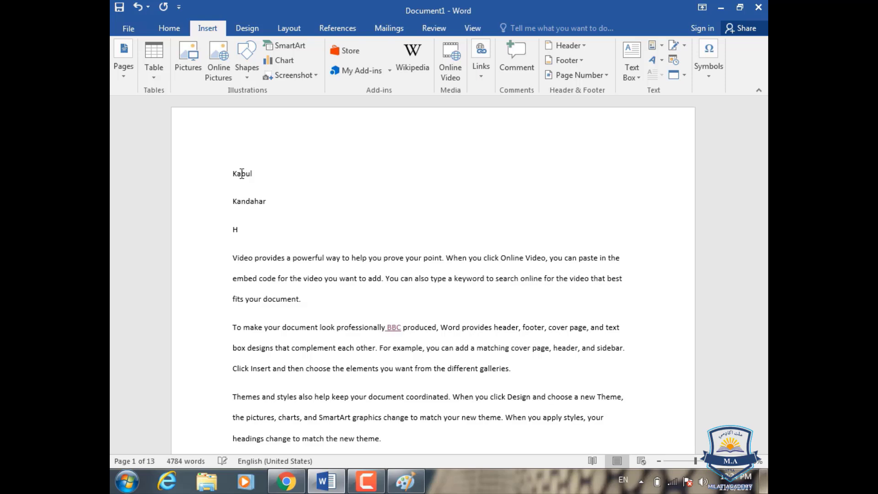
pyautogui.press('Return')
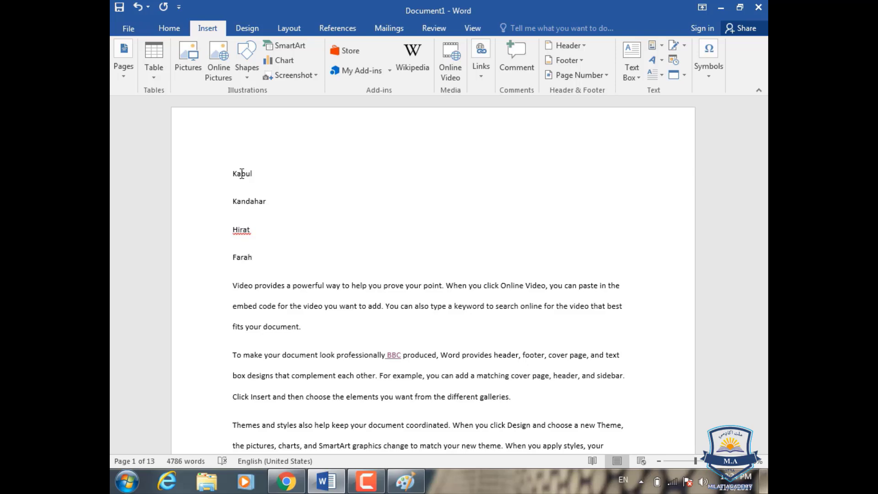
# Insert a new line reading "Kabul" above the first paragraph on page 2.
pyautogui.scroll(-12, 212, 231)
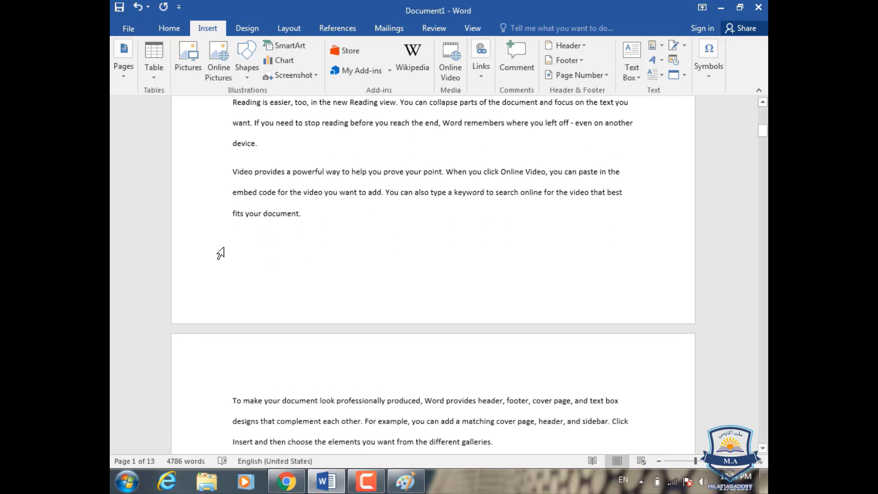
pyautogui.scroll(-3, 220, 253)
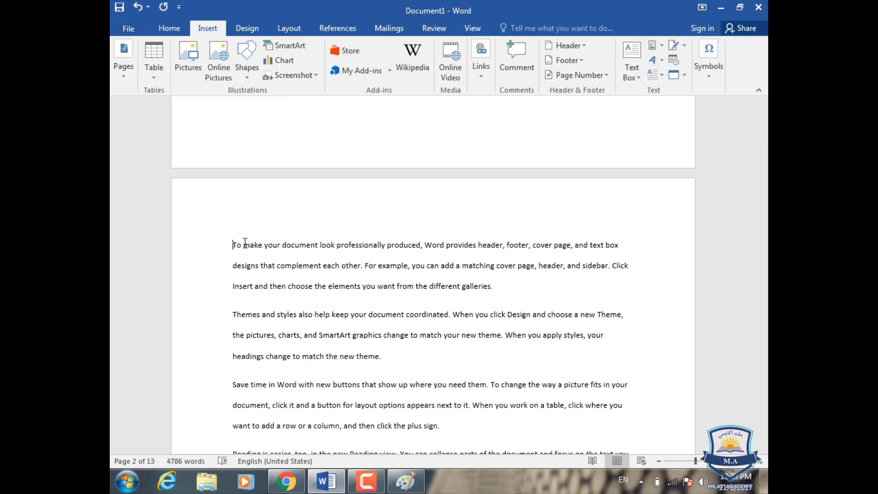
pyautogui.press('Return')
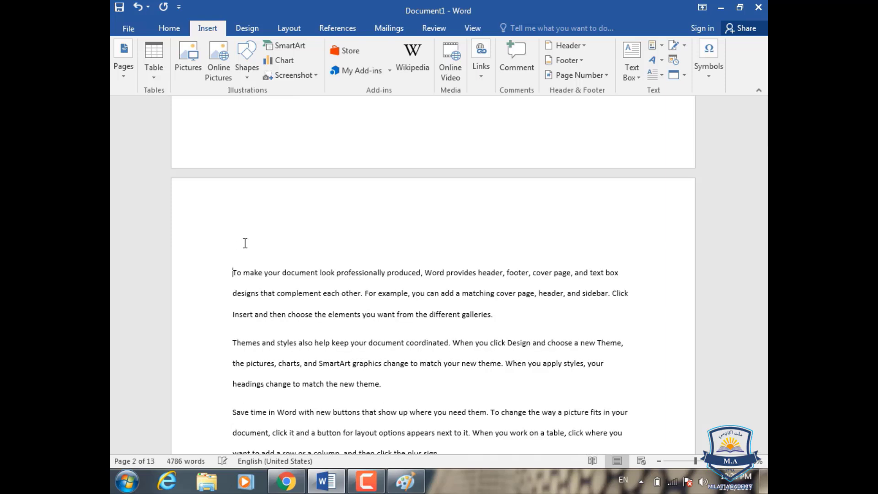
pyautogui.click(245, 243)
pyautogui.write('Kabul')
# Format the "Kabul" line on page 2 as 18 pt bold text.
pyautogui.moveTo(256, 245); pyautogui.dragTo(234, 245)
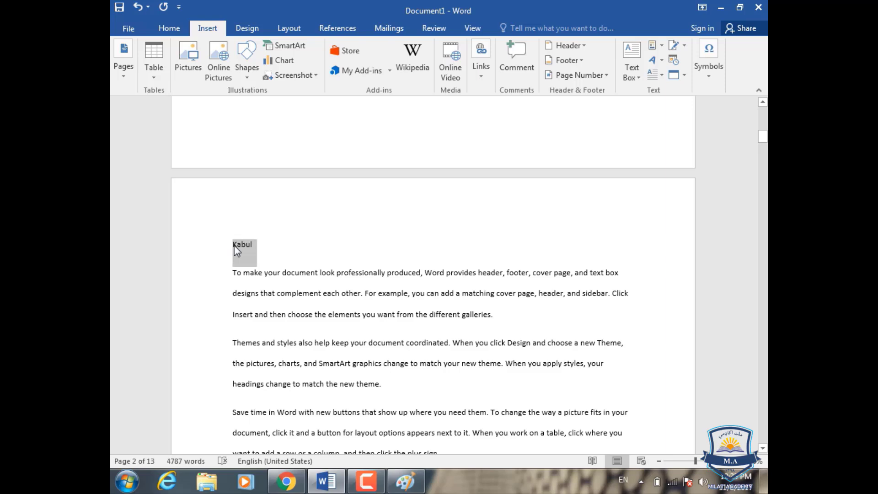
pyautogui.click(170, 28)
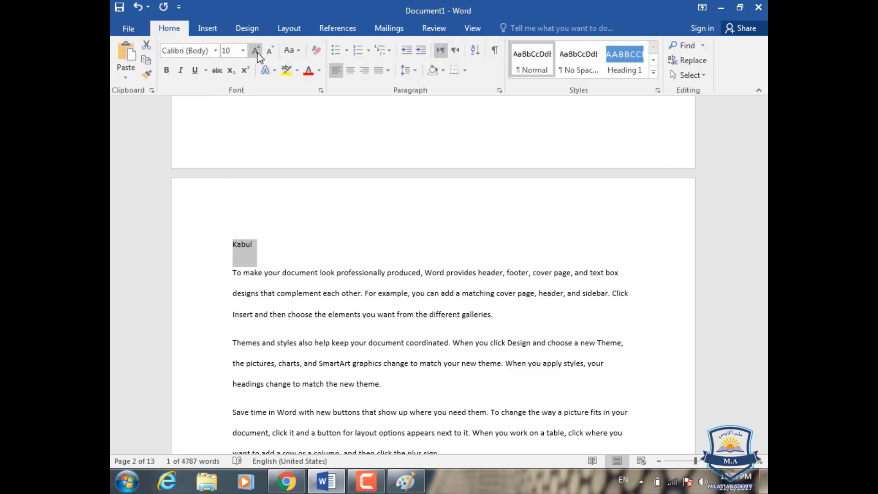
pyautogui.click(256, 51)
pyautogui.click(256, 50)
pyautogui.click(257, 50)
pyautogui.click(257, 50)
pyautogui.click(257, 50)
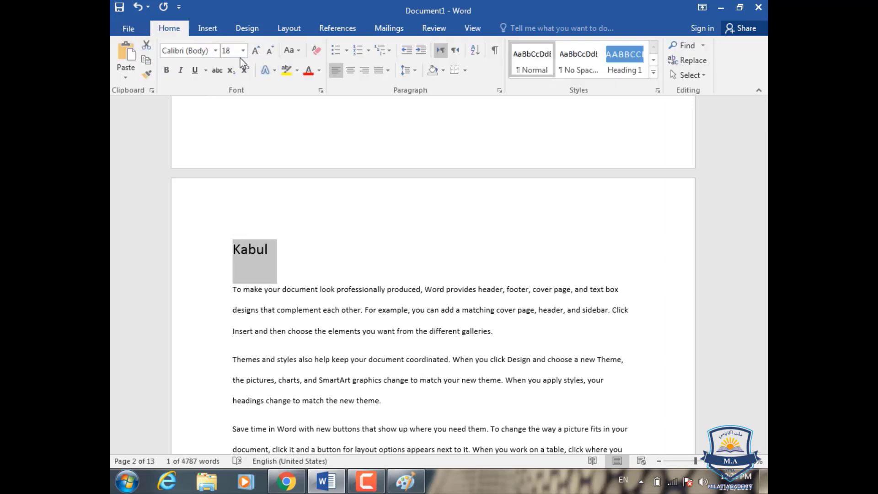
pyautogui.click(167, 70)
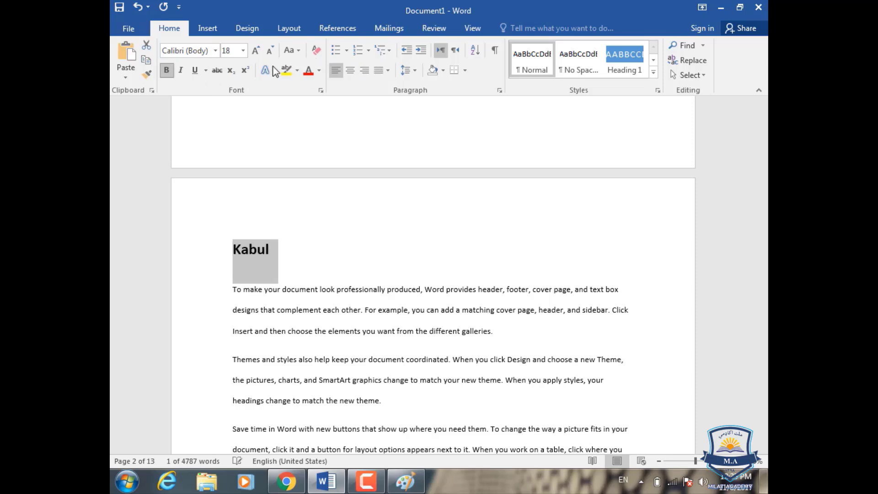
# Add a bookmark named Kabul to the selected "Kabul" heading on page 2.
pyautogui.click(207, 28)
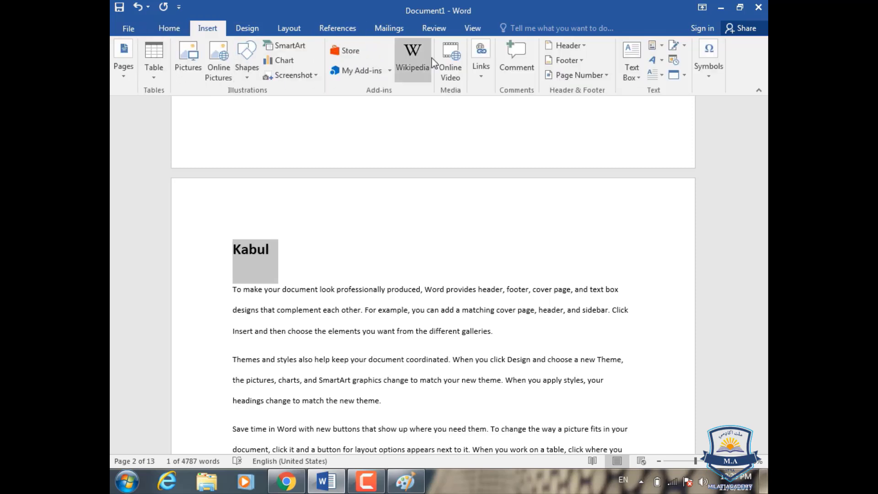
pyautogui.click(481, 78)
pyautogui.click(516, 116)
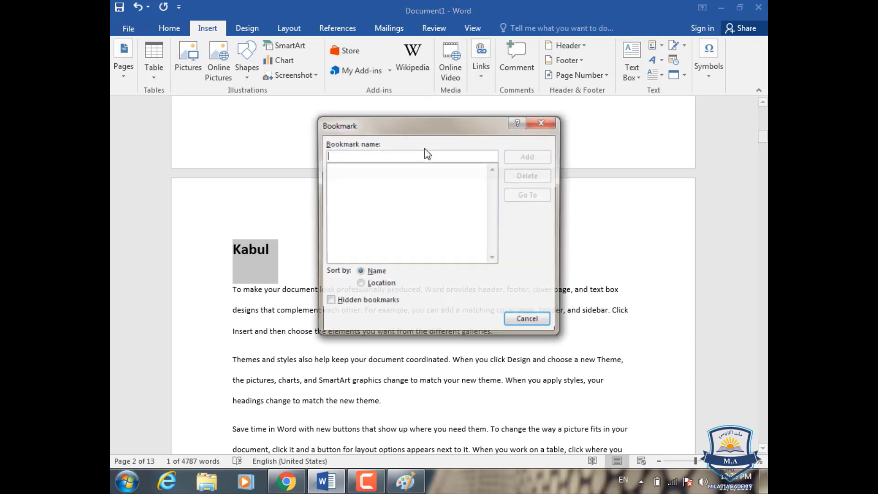
pyautogui.write('Kabul')
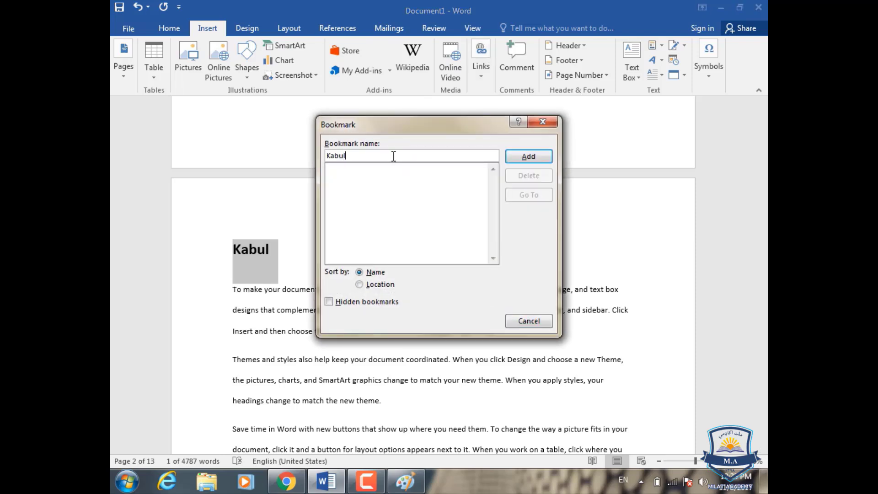
pyautogui.click(526, 160)
# Insert a new line reading "Kandahar" on page 4, after the paragraph beginning "Reading is easier".
pyautogui.scroll(-5, 345, 206)
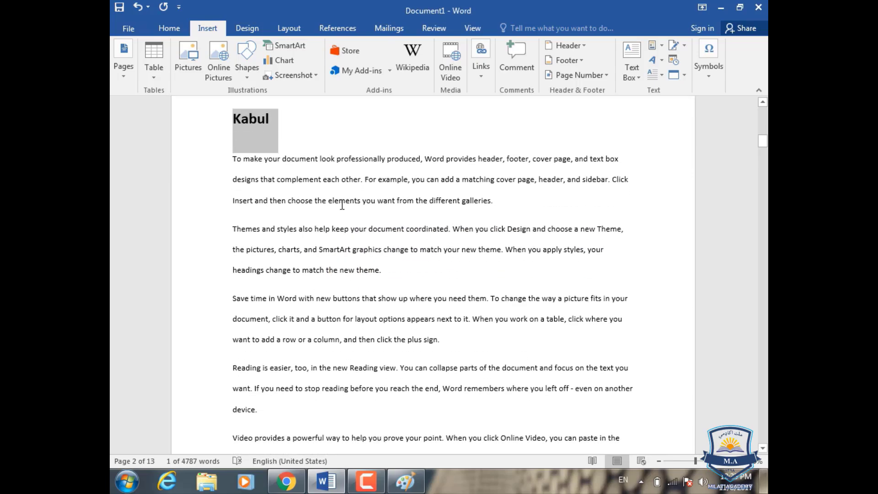
pyautogui.scroll(-15, 341, 204)
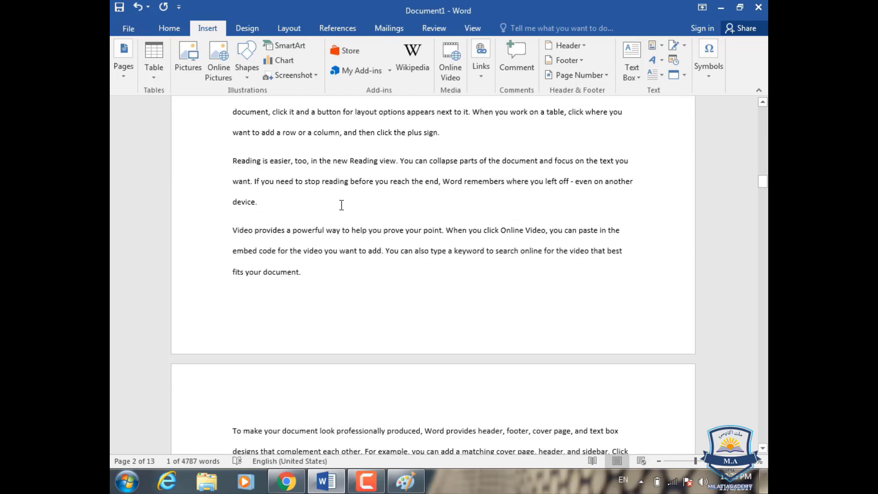
pyautogui.scroll(-10, 341, 205)
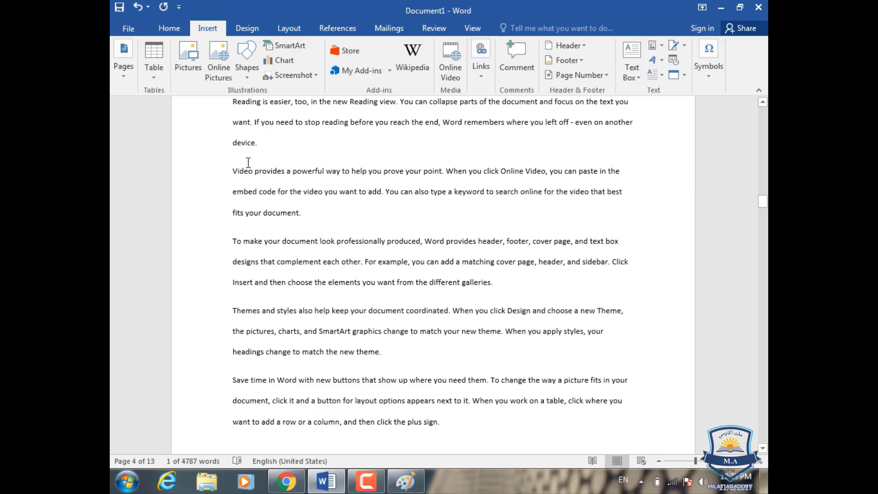
pyautogui.click(275, 146)
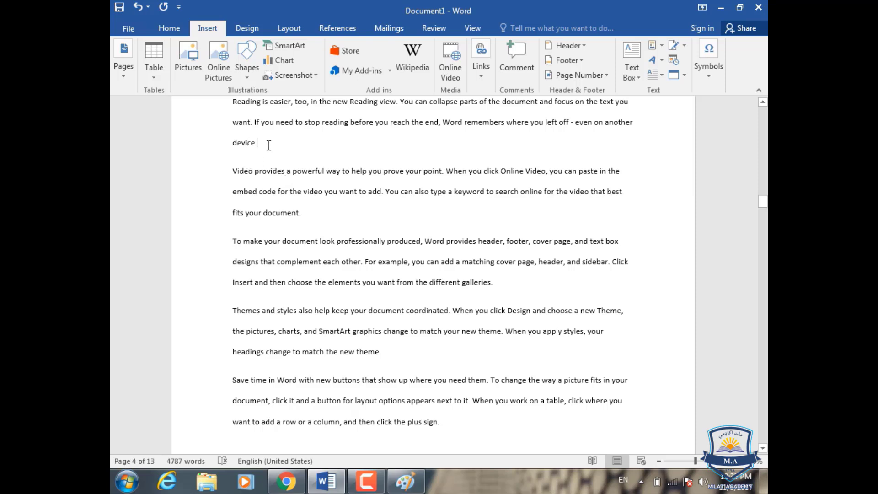
pyautogui.press('Return')
pyautogui.write('Kandahar')
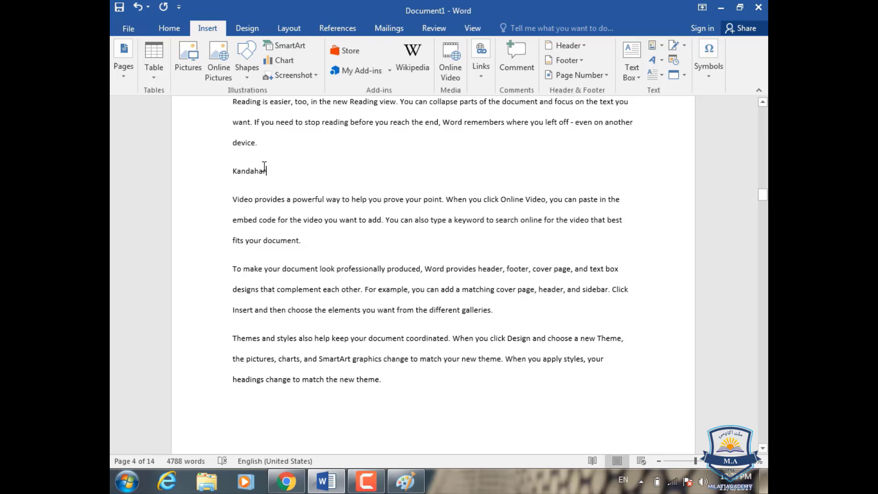
# Format the "Kandahar" line on page 4 as 18 pt bold text.
pyautogui.moveTo(270, 172); pyautogui.dragTo(234, 172)
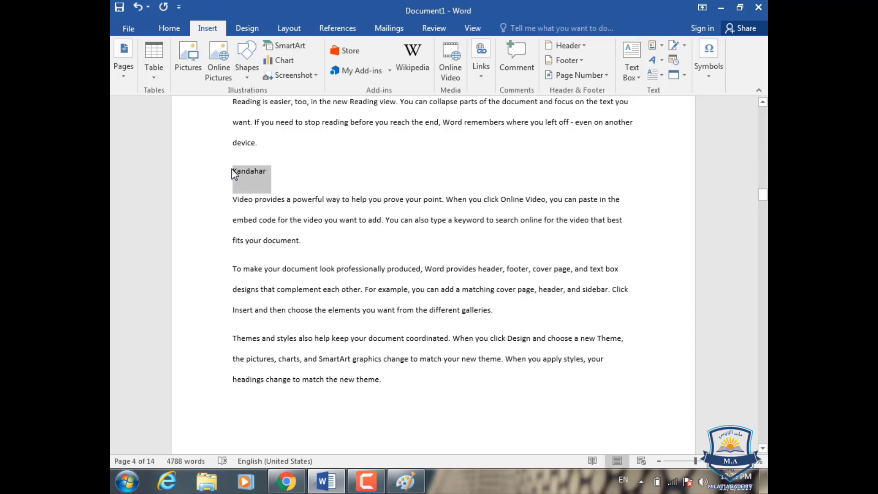
pyautogui.click(169, 28)
pyautogui.click(256, 50)
pyautogui.click(256, 50)
pyautogui.click(256, 50)
pyautogui.click(257, 50)
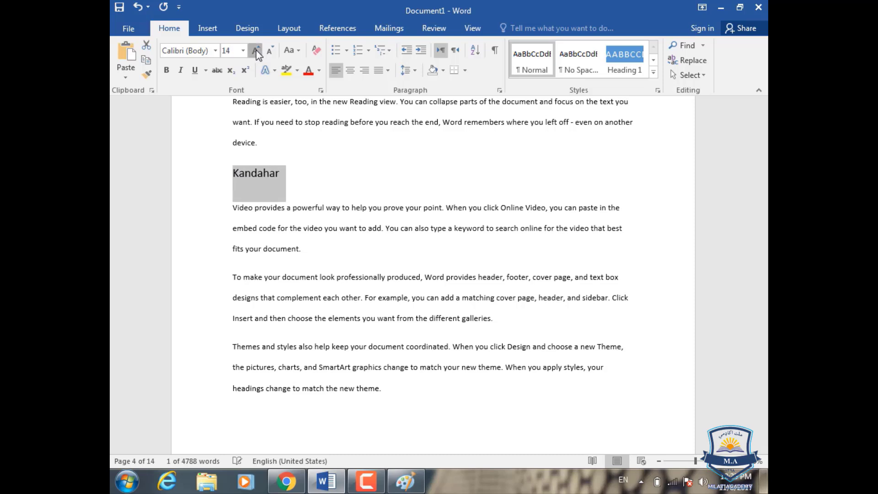
pyautogui.click(257, 51)
pyautogui.click(257, 50)
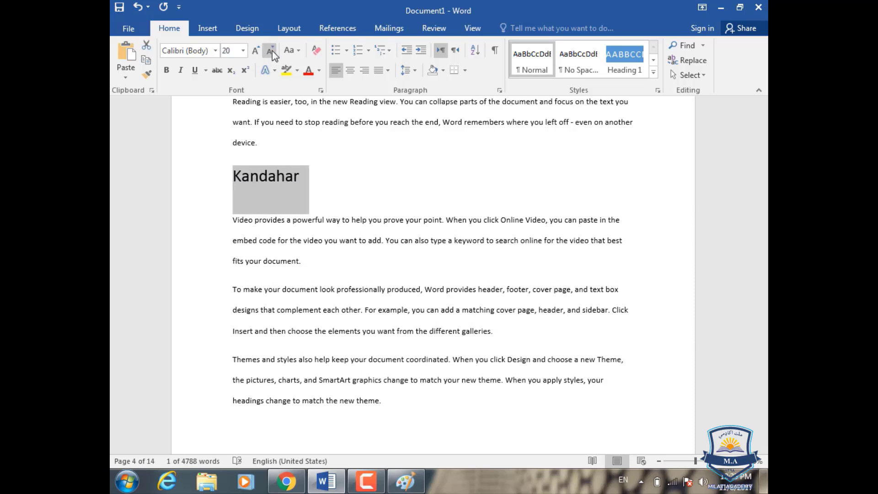
pyautogui.click(270, 51)
pyautogui.click(166, 70)
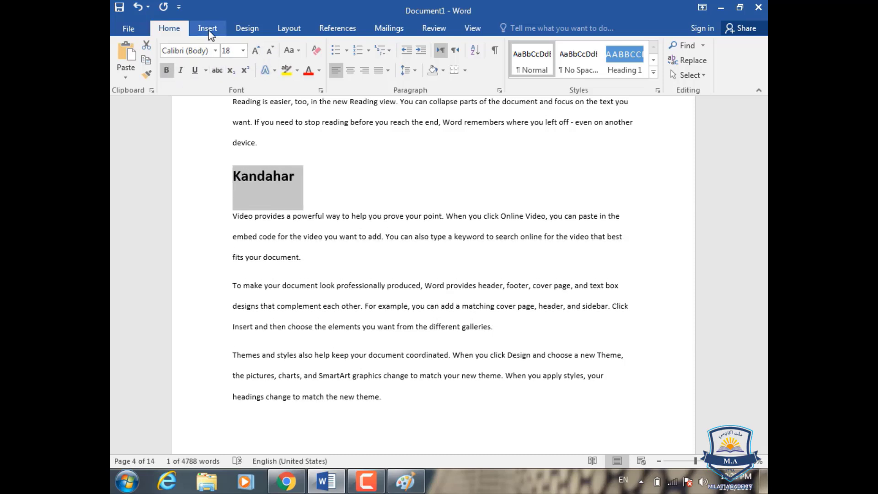
# Add a bookmark named Kandahar to the selected "Kandahar" heading on page 4.
pyautogui.click(208, 31)
pyautogui.click(481, 69)
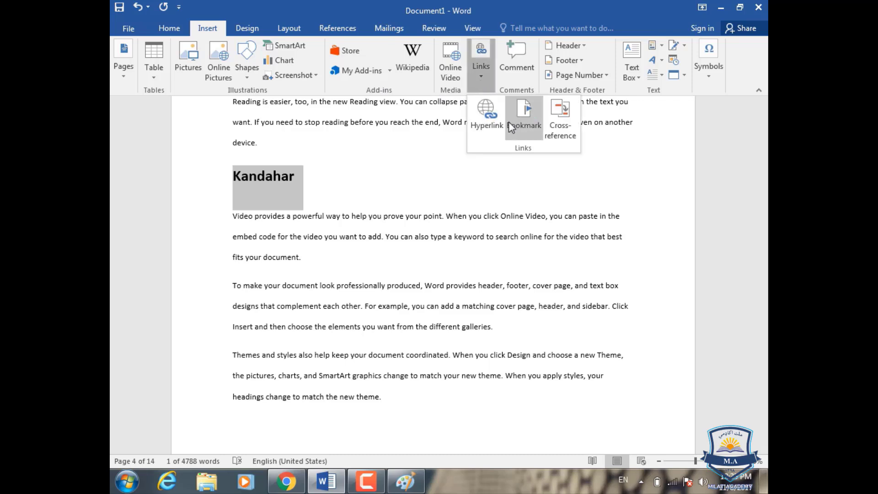
pyautogui.click(519, 117)
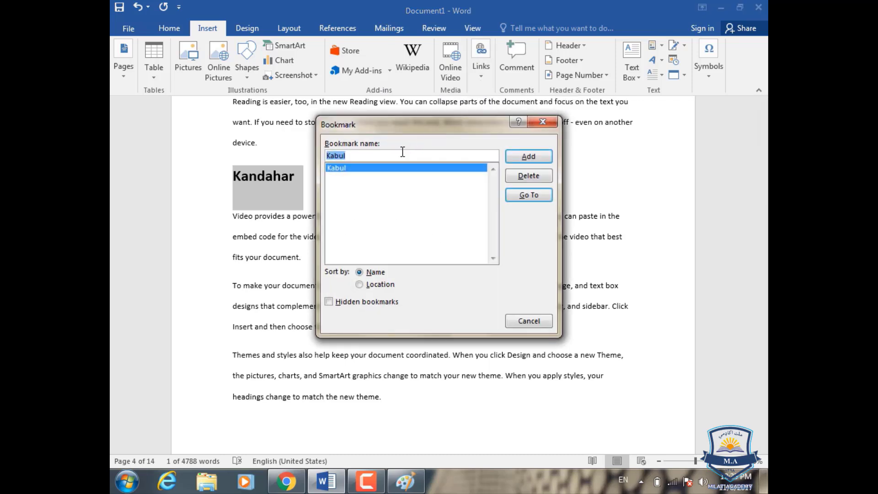
pyautogui.write('Kandahar')
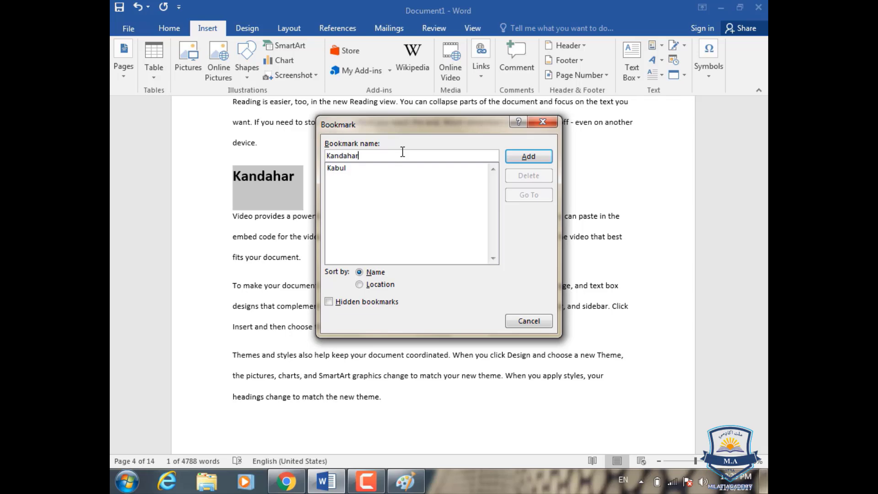
pyautogui.click(528, 153)
# Insert a new line reading "Fraha" on page 6, after the paragraph beginning "Themes and styles".
pyautogui.scroll(-2, 382, 244)
pyautogui.scroll(-18, 383, 244)
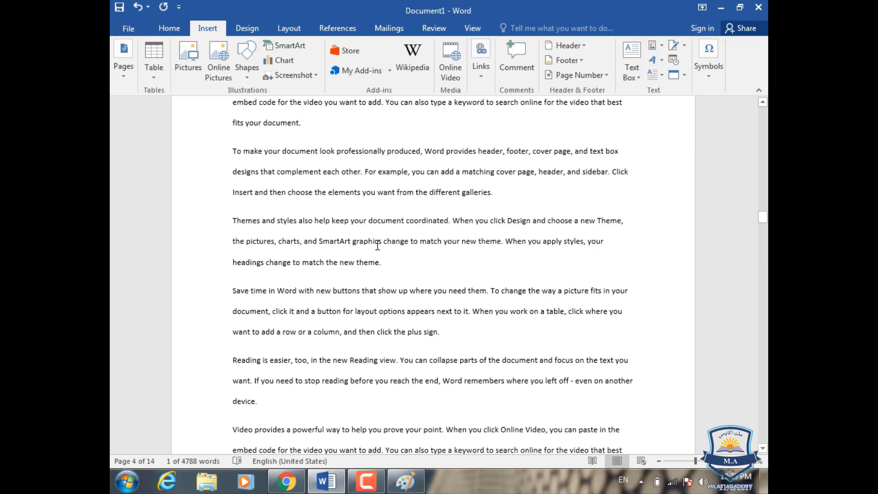
pyautogui.scroll(-2, 378, 246)
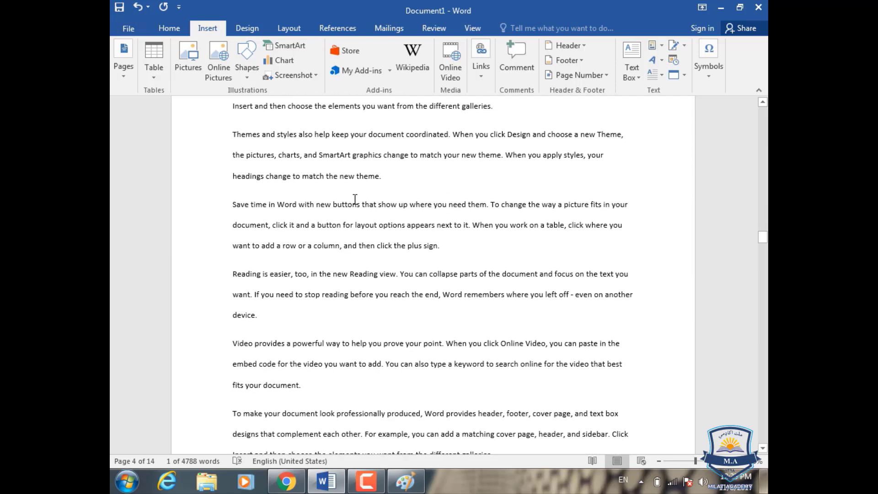
pyautogui.click(391, 184)
pyautogui.press('Return')
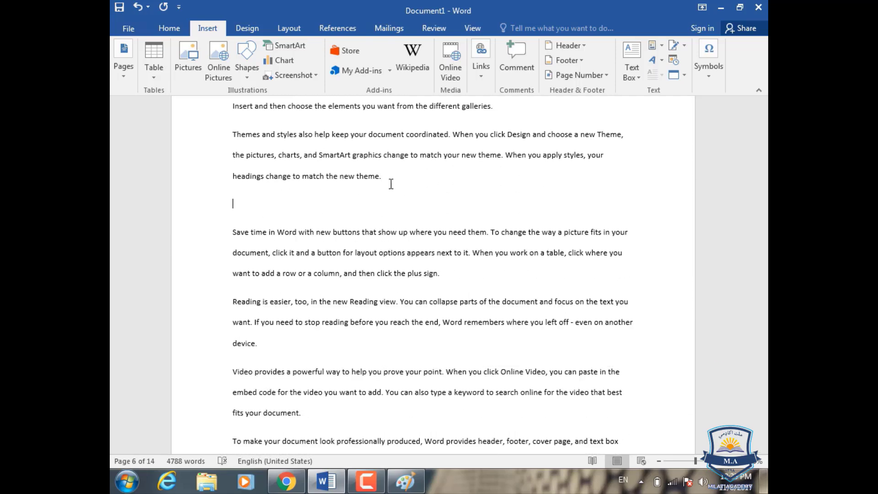
pyautogui.write('Fraha')
# Format the "Fraha" line on page 6 as 20 pt bold text.
pyautogui.tripleClick(247, 204)
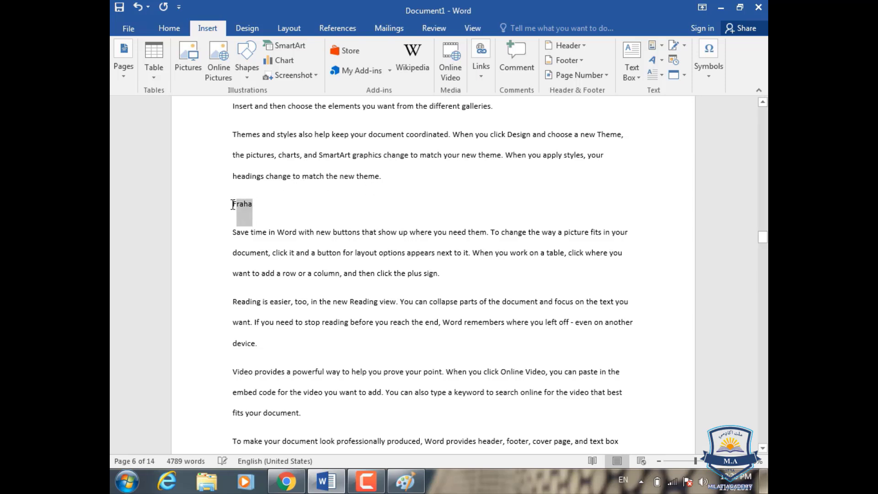
pyautogui.click(166, 32)
pyautogui.click(259, 51)
pyautogui.click(260, 51)
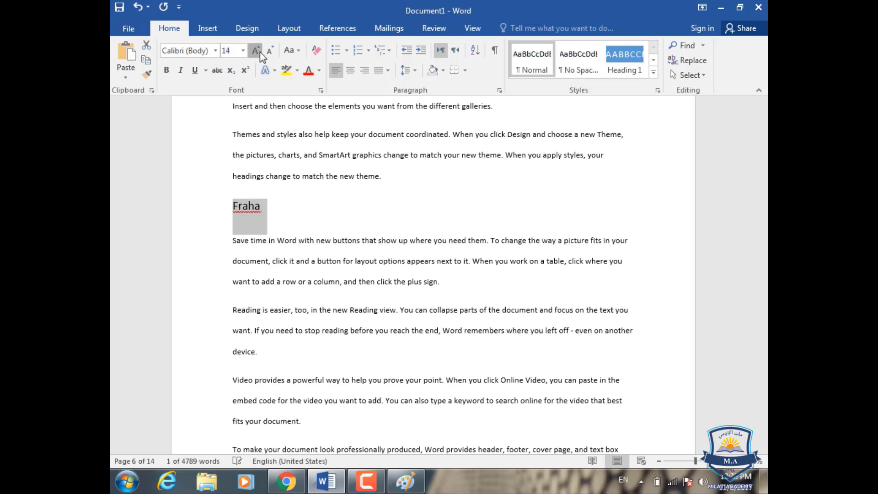
pyautogui.click(260, 51)
pyautogui.click(260, 51)
pyautogui.click(259, 52)
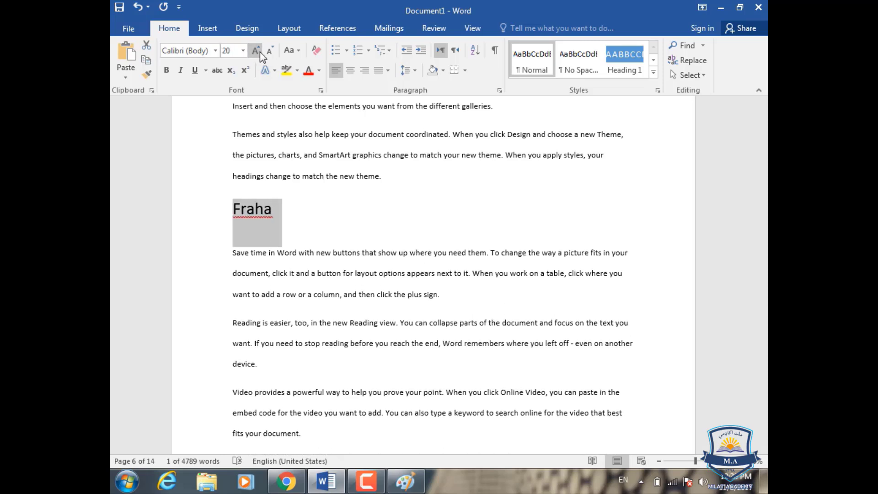
pyautogui.click(166, 70)
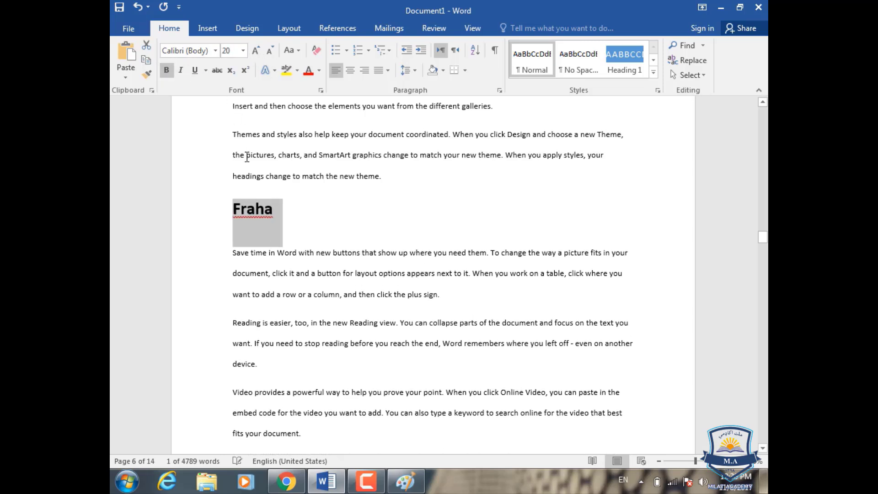
# Add a bookmark named Farah to the selected "Fraha" heading on page 6.
pyautogui.click(208, 28)
pyautogui.click(481, 66)
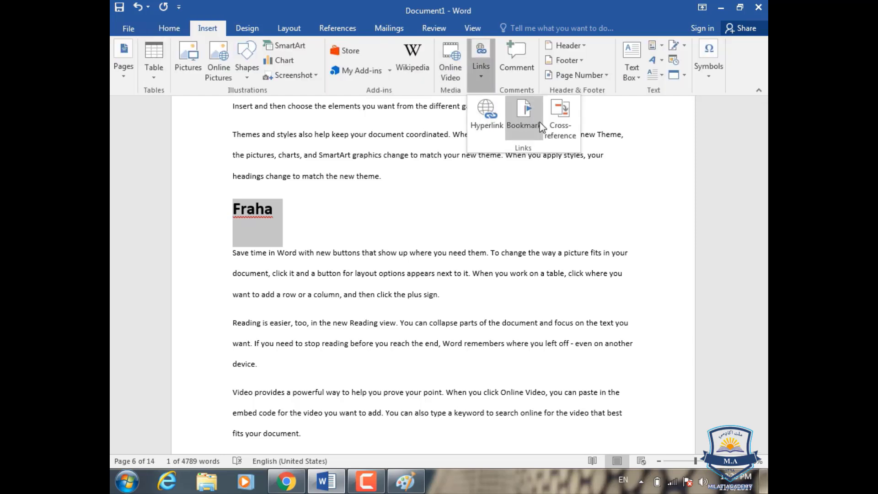
pyautogui.click(525, 117)
pyautogui.write('Fra')
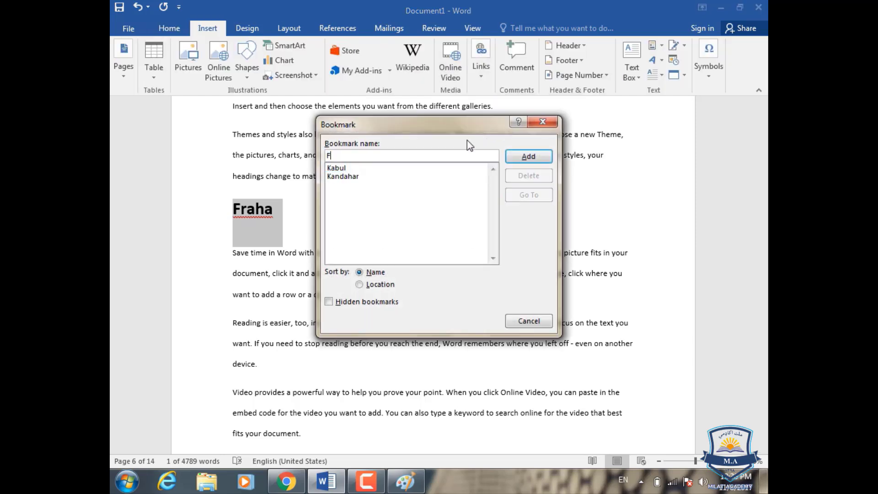
pyautogui.press('BackSpace')
pyautogui.press('BackSpace')
pyautogui.write('arah')
pyautogui.click(529, 156)
# Insert a new line reading "Hirat" on page 9, after the paragraph beginning "Video provides".
pyautogui.scroll(-3, 423, 236)
pyautogui.scroll(-20, 423, 236)
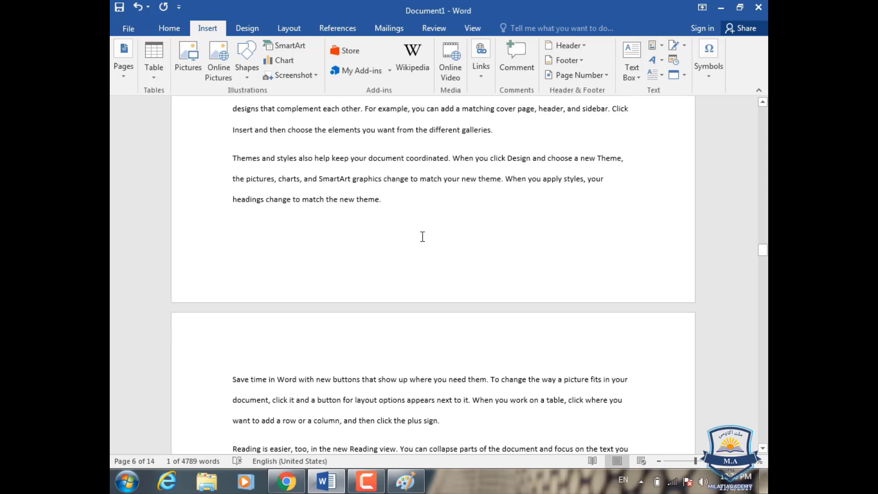
pyautogui.scroll(-20, 424, 239)
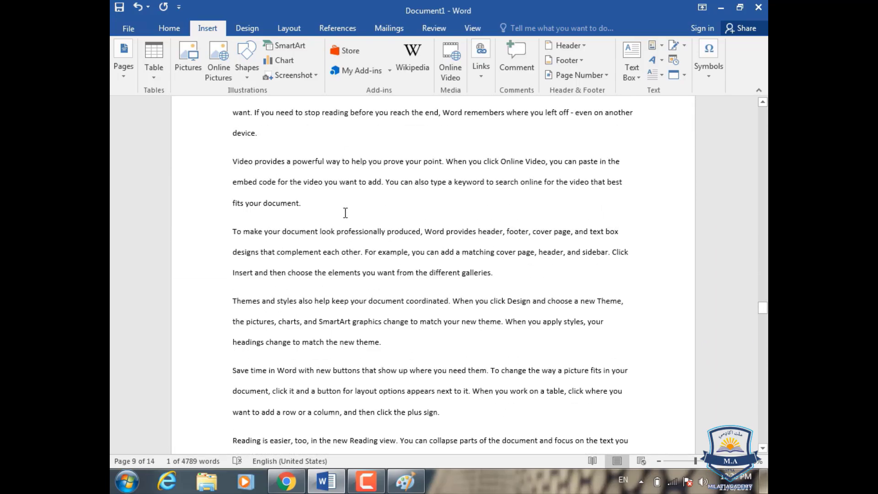
pyautogui.click(345, 213)
pyautogui.press('Return')
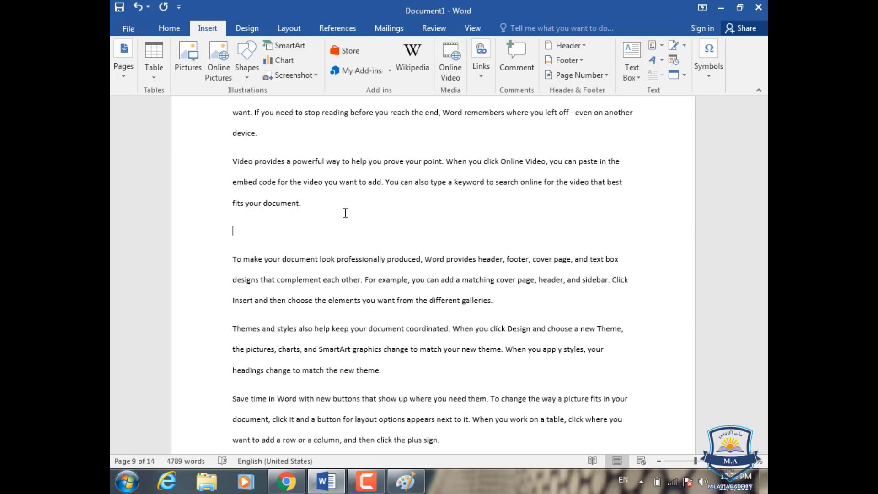
pyautogui.write('He')
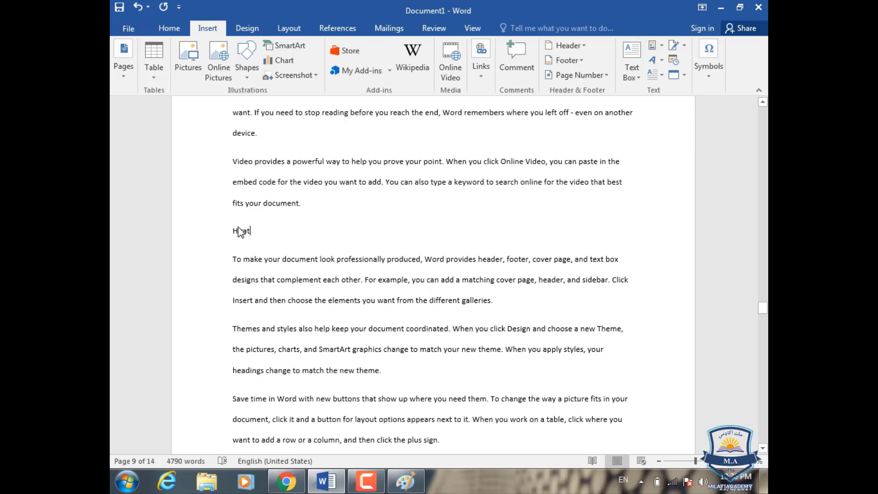
# Format the "Hirat" line on page 9 as 20 pt bold text.
pyautogui.click(169, 28)
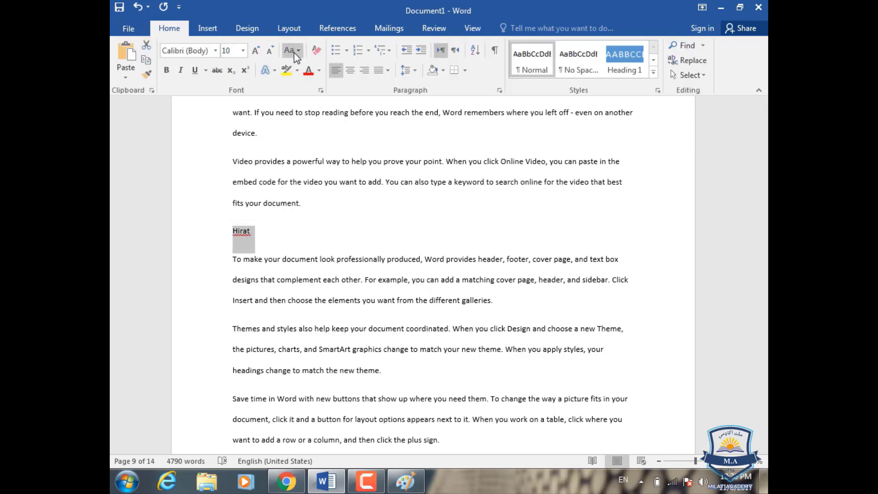
pyautogui.click(256, 51)
pyautogui.click(257, 51)
pyautogui.click(257, 51)
pyautogui.click(257, 51)
pyautogui.click(256, 52)
pyautogui.click(256, 51)
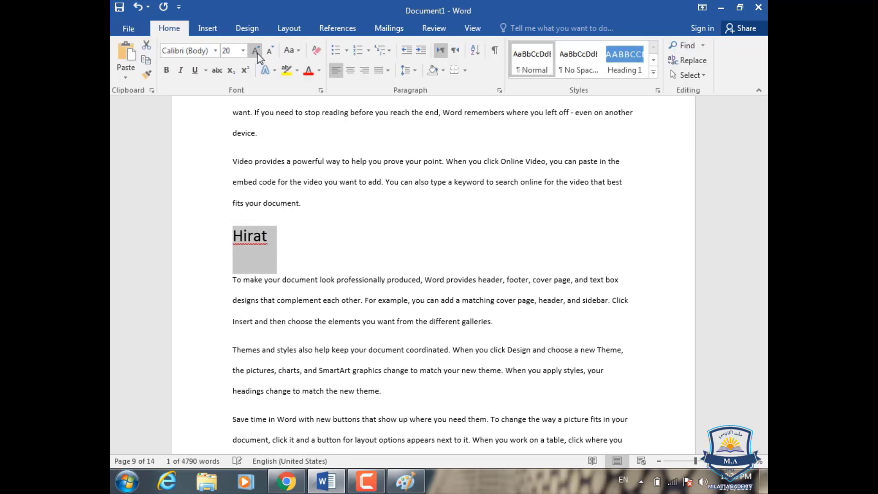
pyautogui.click(166, 70)
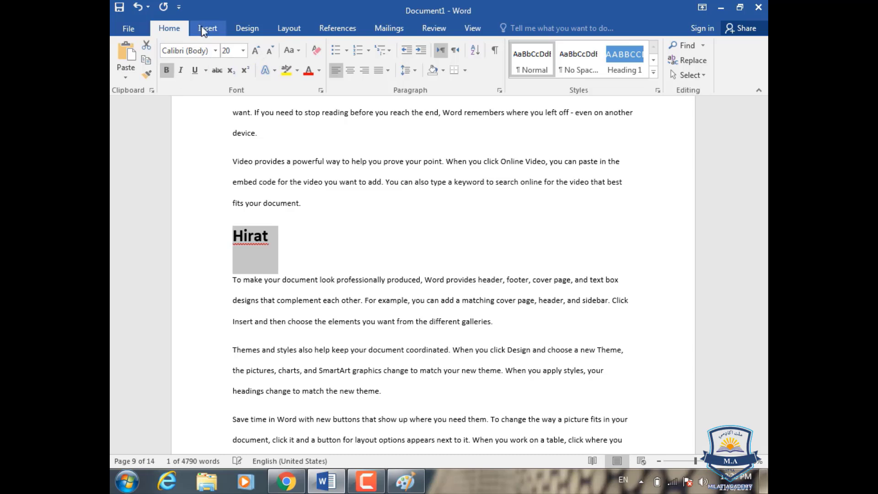
# Add a bookmark named Hirat to the selected "Hirat" heading on page 9.
pyautogui.click(207, 27)
pyautogui.click(482, 73)
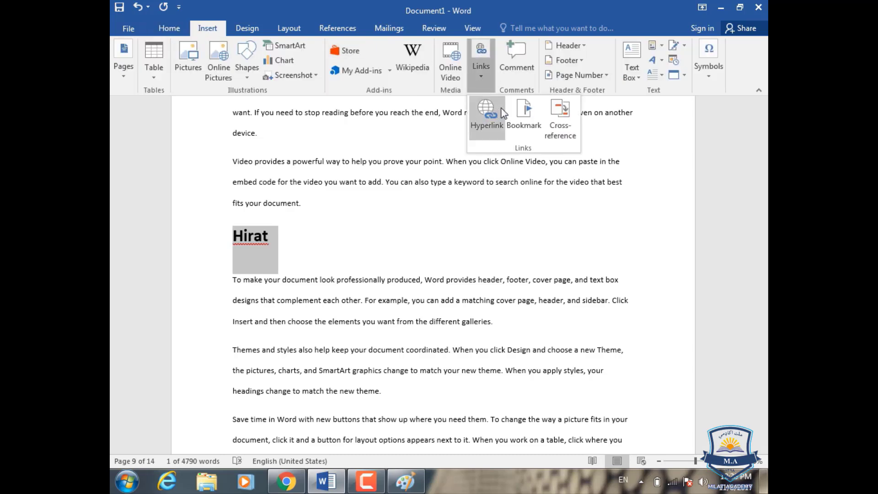
pyautogui.click(521, 112)
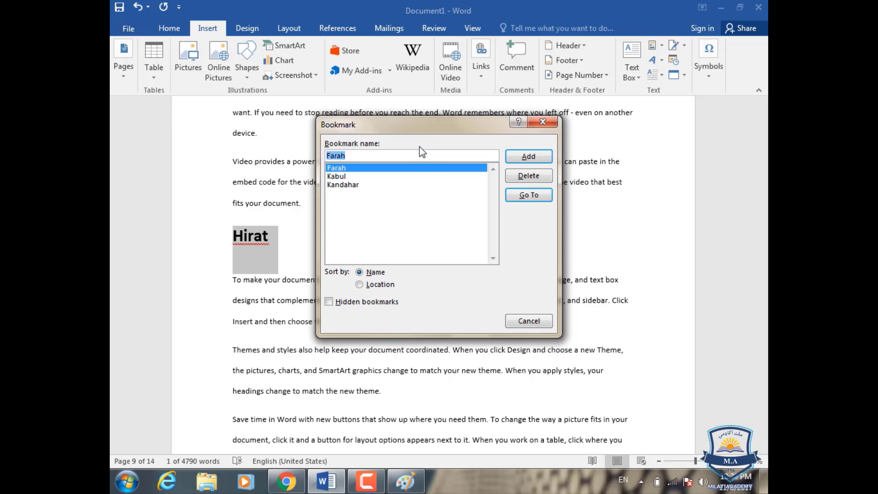
pyautogui.write('Hirat')
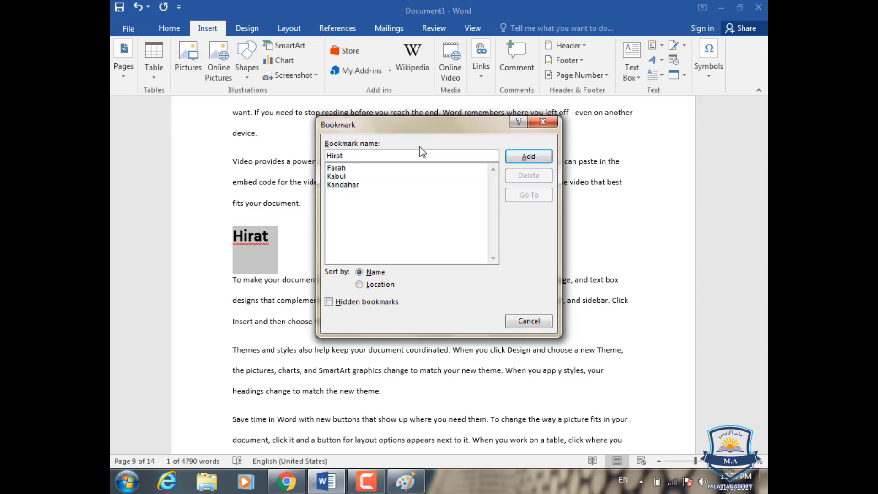
pyautogui.click(529, 156)
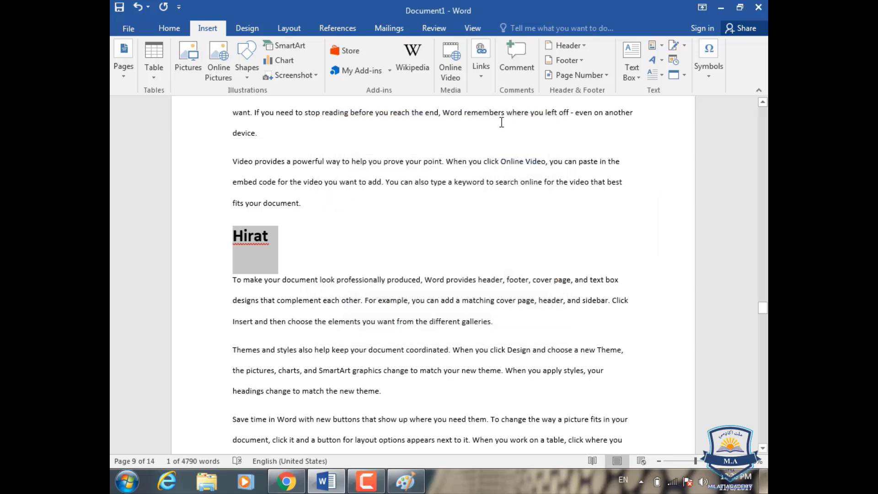
# Hyperlink the "Kabul" entry in the city list on page 1 to the Kabul bookmark in this document.
pyautogui.scroll(5, 501, 122)
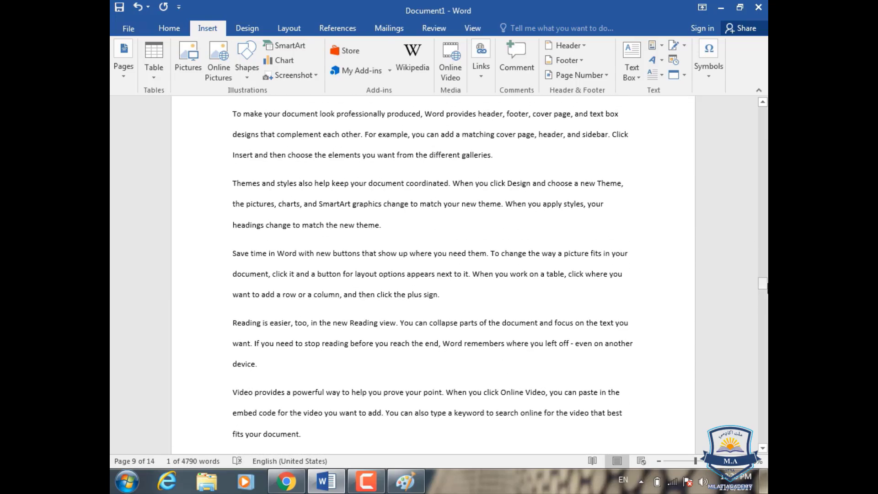
pyautogui.moveTo(764, 284); pyautogui.dragTo(763, 110)
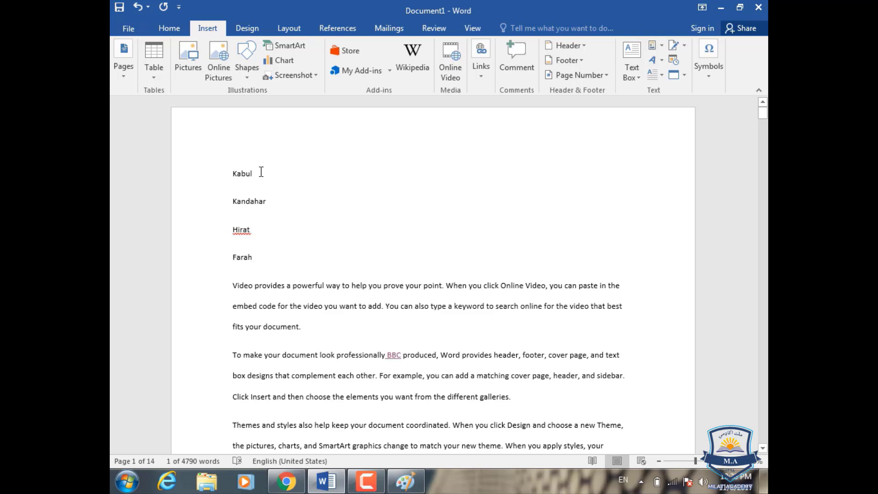
pyautogui.moveTo(261, 172); pyautogui.dragTo(233, 174)
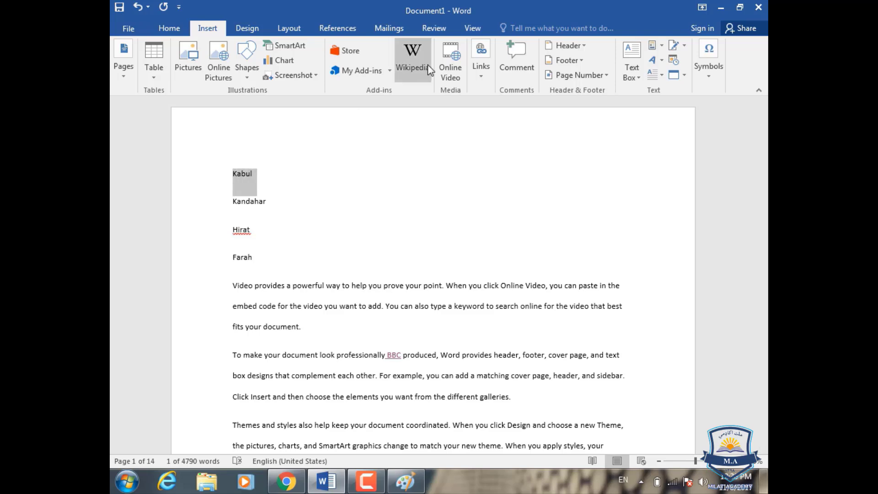
pyautogui.click(481, 67)
pyautogui.click(485, 122)
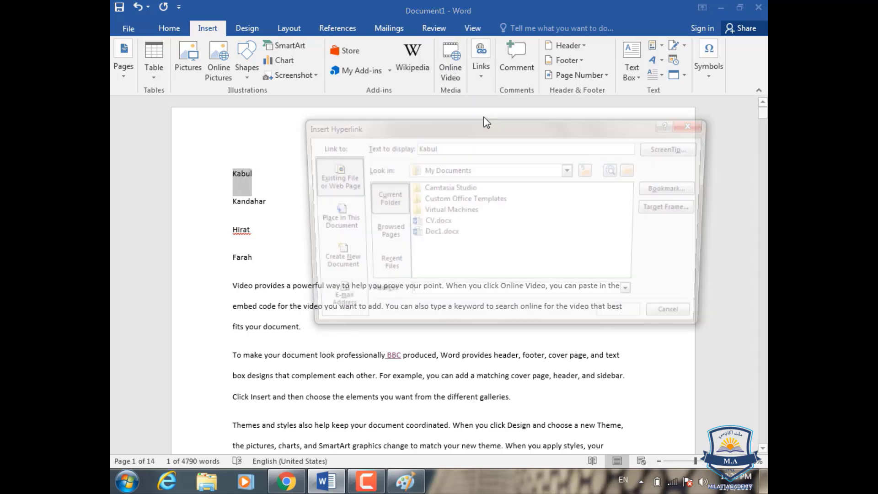
pyautogui.click(336, 229)
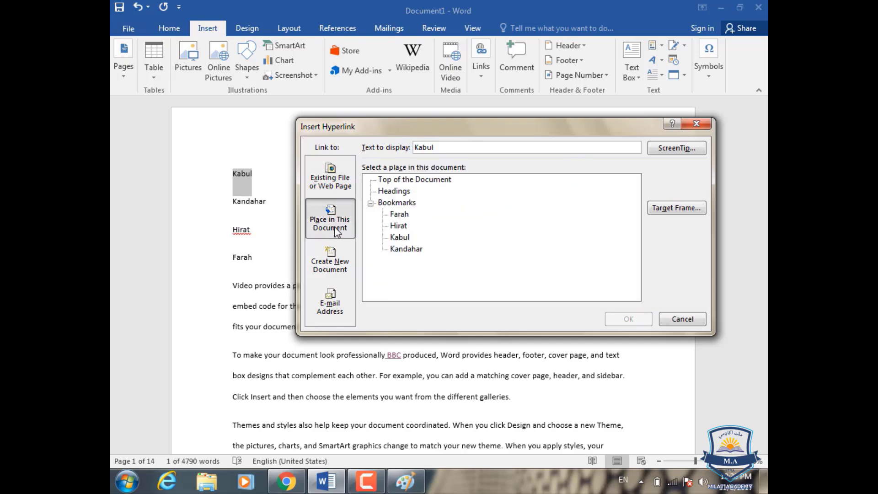
pyautogui.click(400, 238)
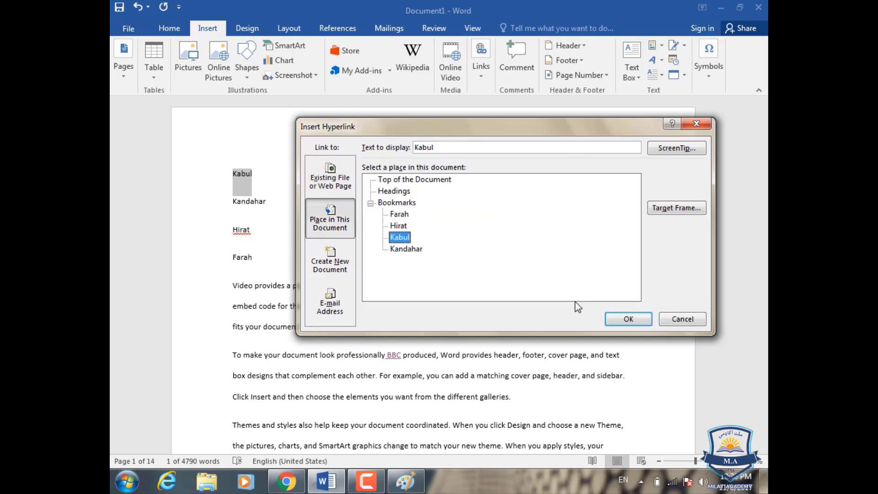
pyautogui.click(620, 320)
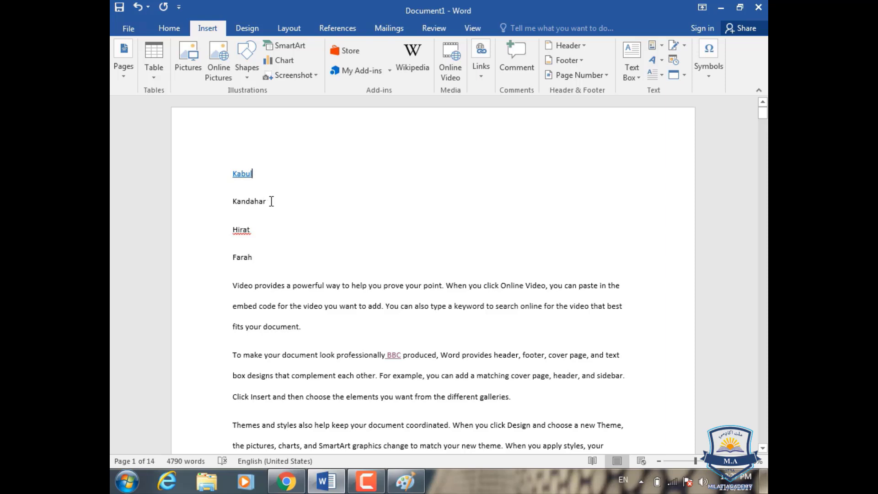
# Hyperlink the "Kandahar" entry in the city list on page 1 to the Kandahar bookmark.
pyautogui.click(222, 201)
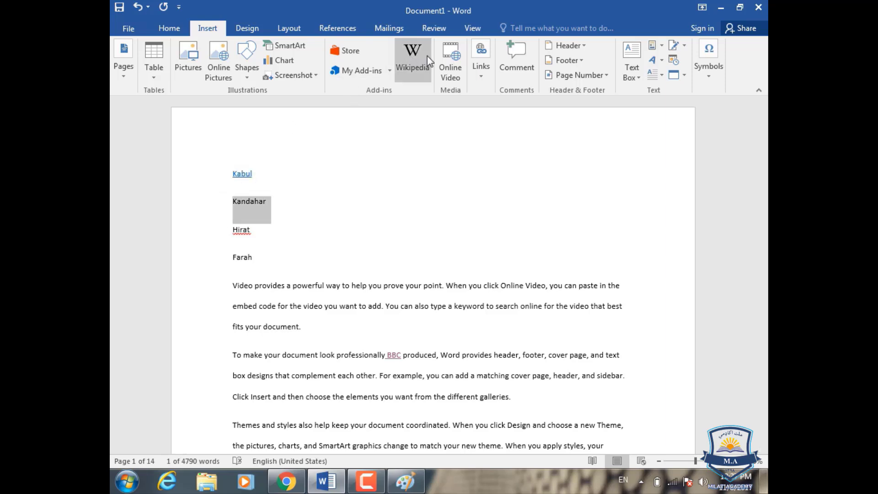
pyautogui.click(487, 74)
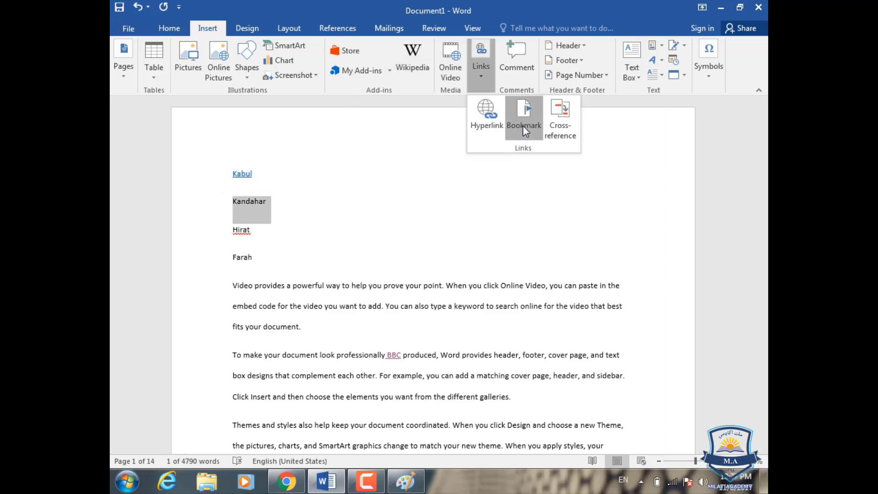
pyautogui.click(490, 122)
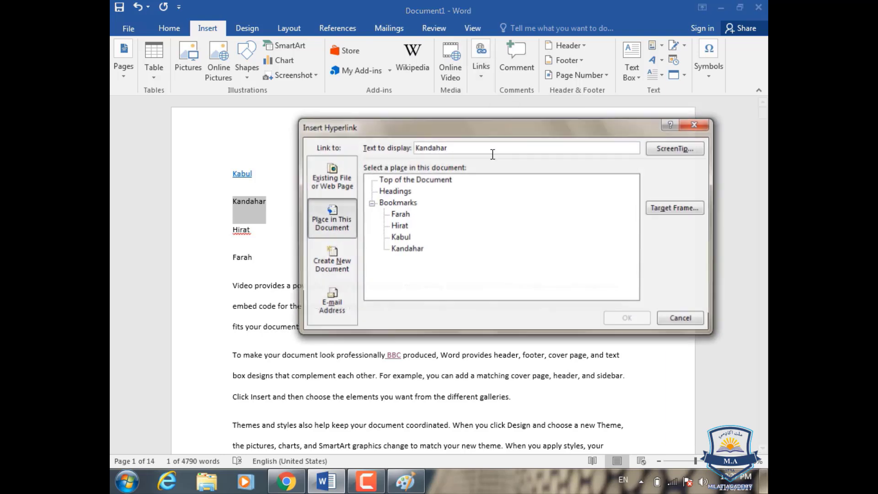
pyautogui.click(404, 250)
pyautogui.click(622, 320)
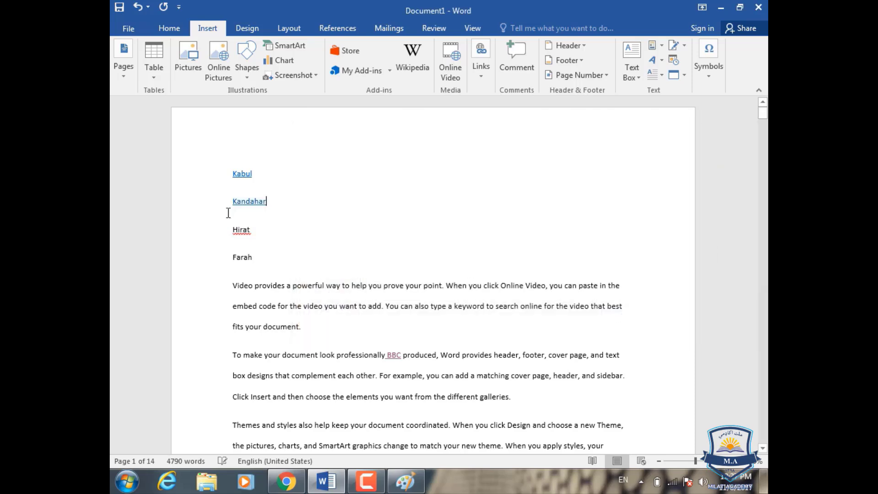
# Hyperlink the "Hirat" entry in the city list on page 1 to the Hirat bookmark.
pyautogui.click(255, 232)
pyautogui.click(215, 228)
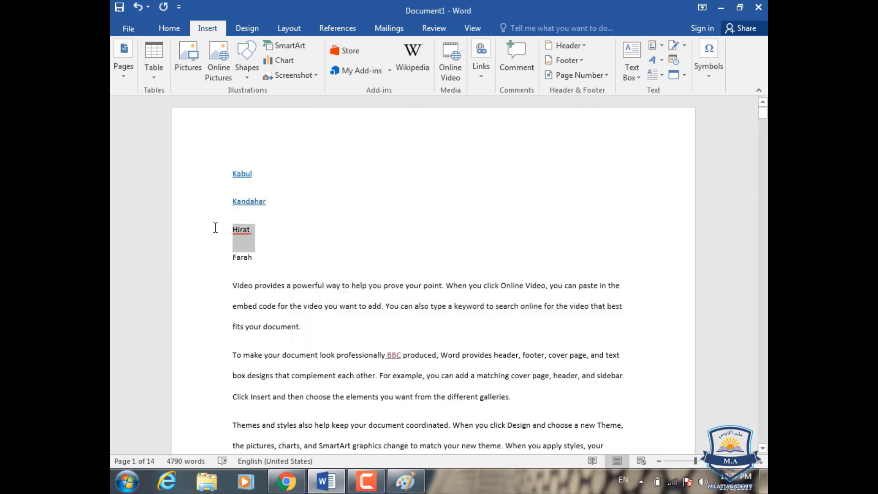
pyautogui.click(476, 76)
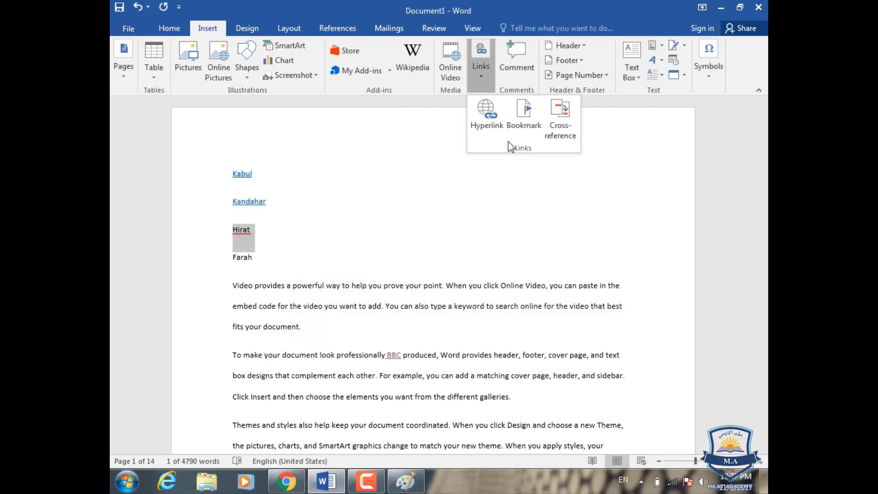
pyautogui.click(484, 117)
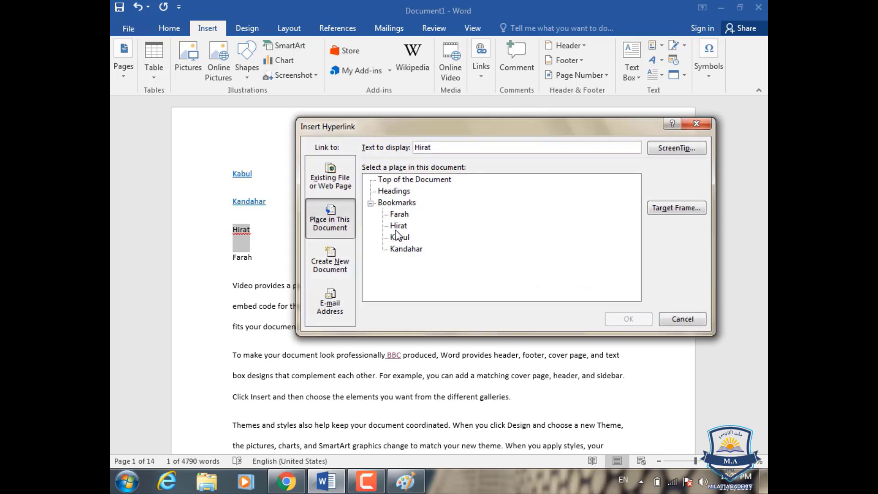
pyautogui.click(399, 225)
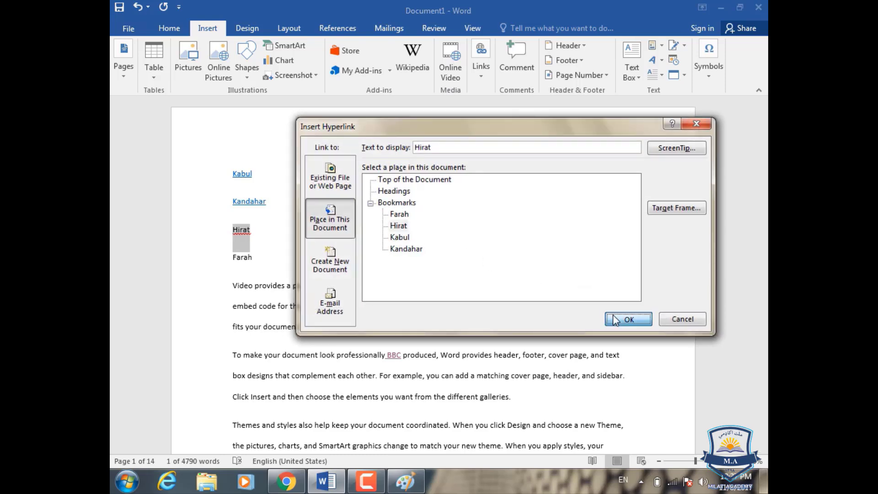
pyautogui.click(628, 318)
# Hyperlink the "Farah" entry in the city list on page 1 to the Farah bookmark.
pyautogui.click(222, 254)
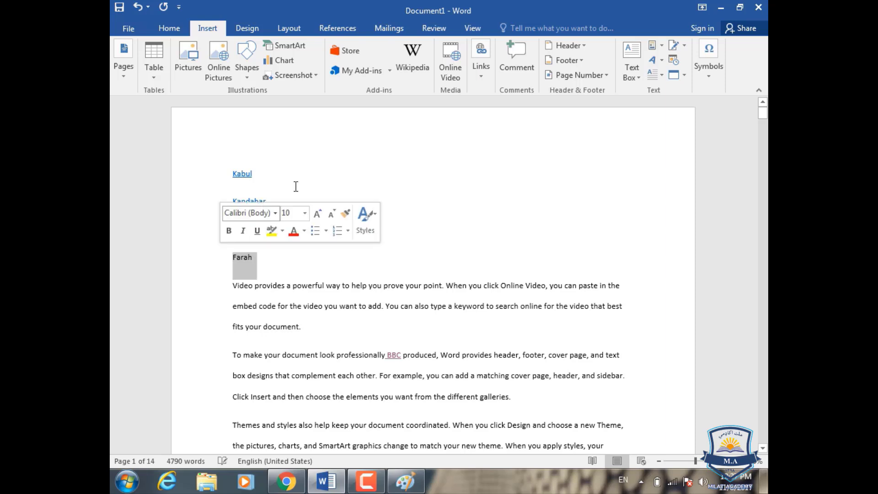
pyautogui.click(481, 69)
pyautogui.click(485, 128)
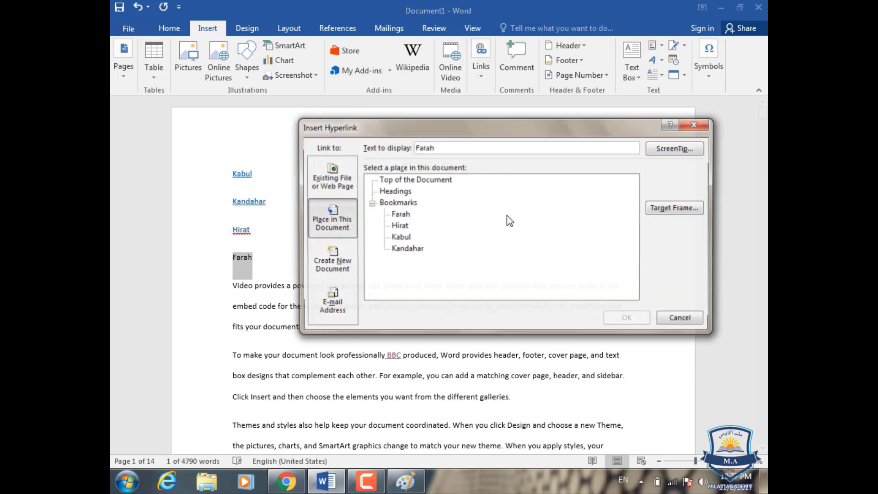
pyautogui.click(399, 226)
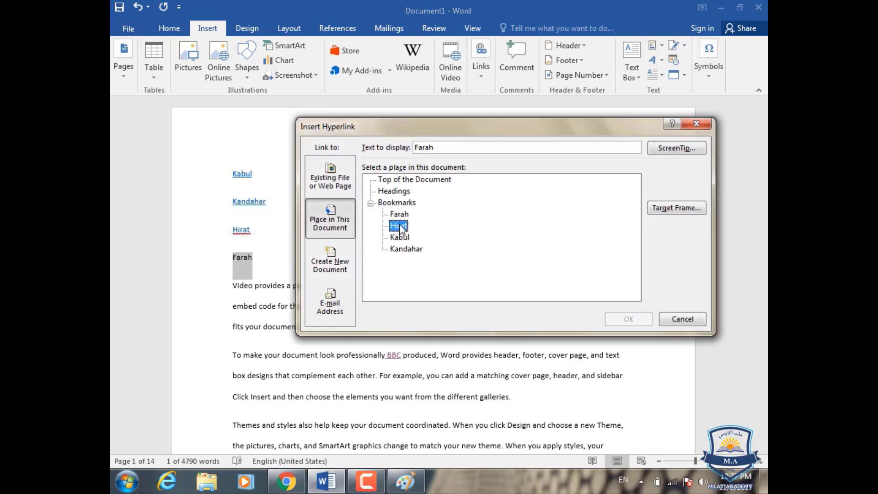
pyautogui.click(400, 217)
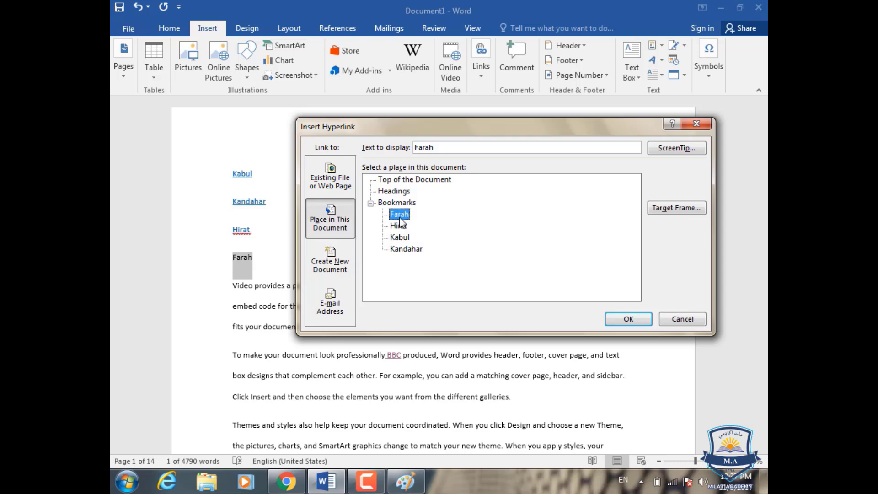
pyautogui.click(620, 322)
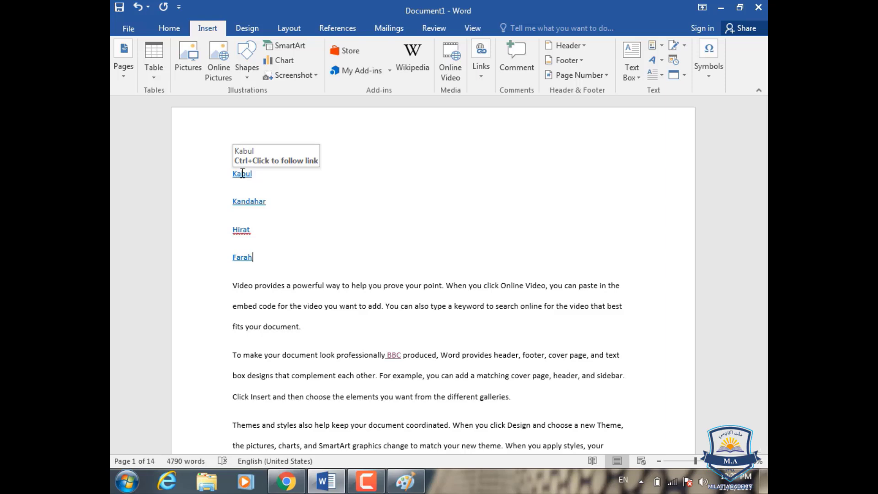
# Test the Kabul, Kandahar, Hirat and Farah links on page 1 by following each one and returning to the city list.
pyautogui.keyDown('ctrl'); pyautogui.click(242, 173); pyautogui.keyUp('ctrl')
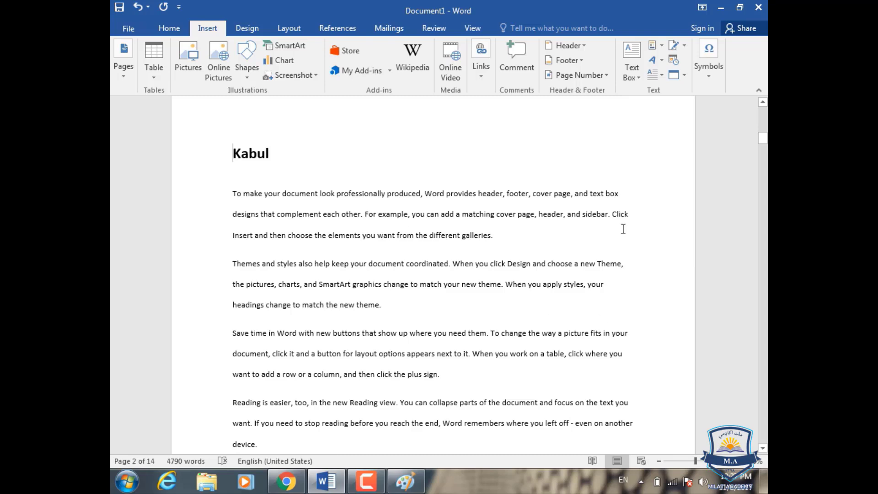
pyautogui.moveTo(765, 132); pyautogui.dragTo(762, 110)
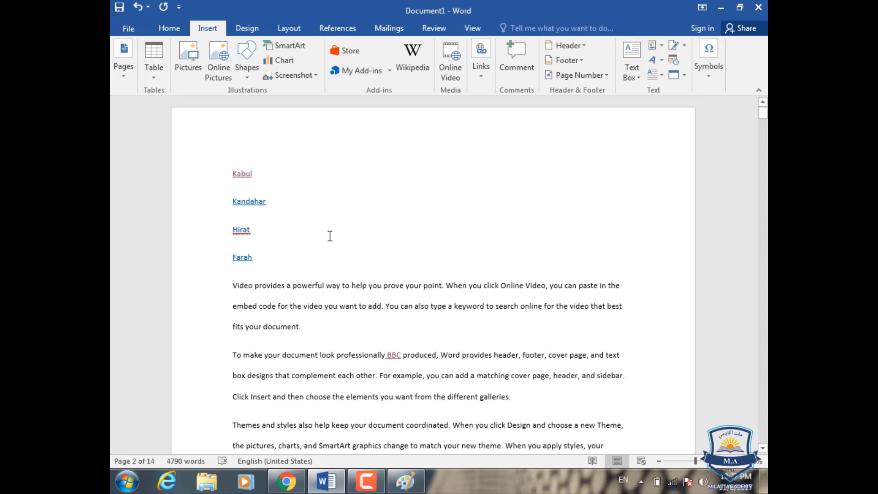
pyautogui.keyDown('ctrl'); pyautogui.click(254, 202); pyautogui.keyUp('ctrl')
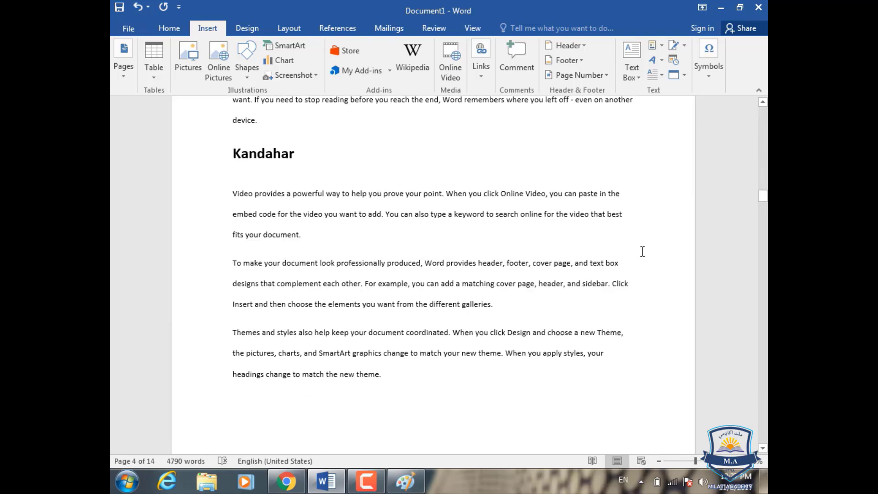
pyautogui.moveTo(762, 196); pyautogui.dragTo(762, 108)
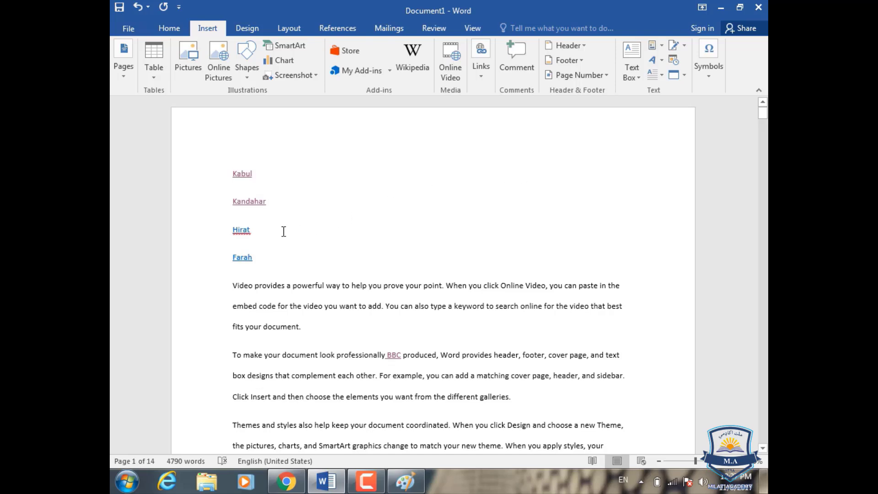
pyautogui.keyDown('ctrl'); pyautogui.click(236, 227); pyautogui.keyUp('ctrl')
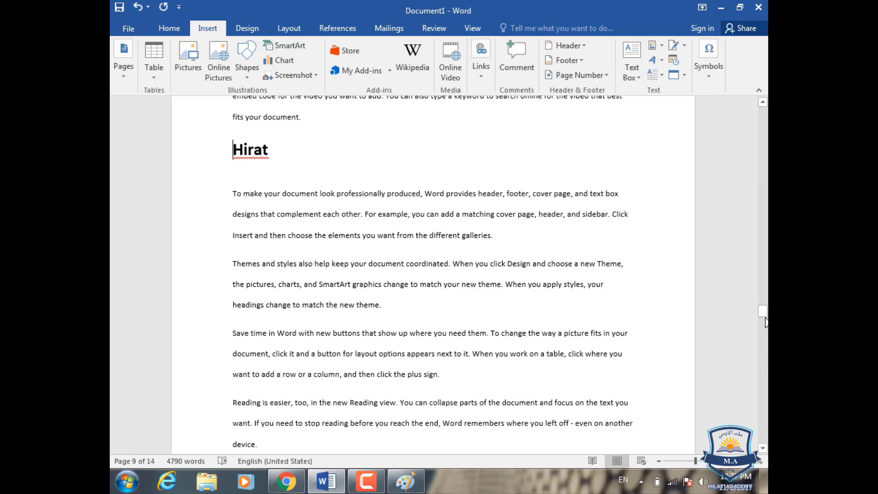
pyautogui.moveTo(765, 320); pyautogui.dragTo(763, 110)
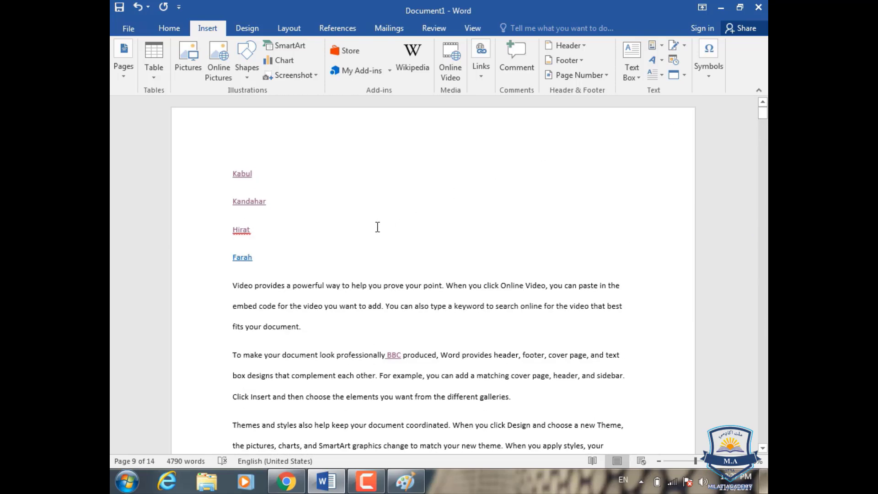
pyautogui.keyDown('ctrl'); pyautogui.click(244, 256); pyautogui.keyUp('ctrl')
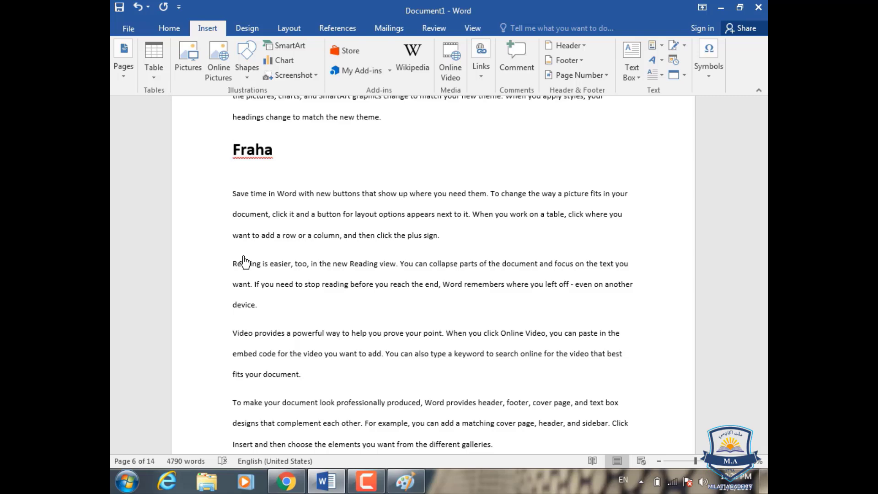
pyautogui.scroll(-5, 163, 297)
pyautogui.scroll(-10, 164, 297)
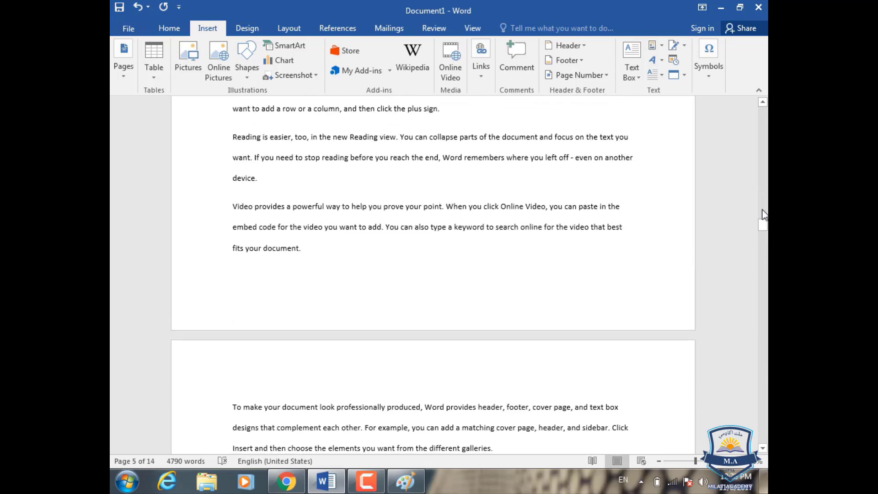
pyautogui.moveTo(764, 224); pyautogui.dragTo(762, 90)
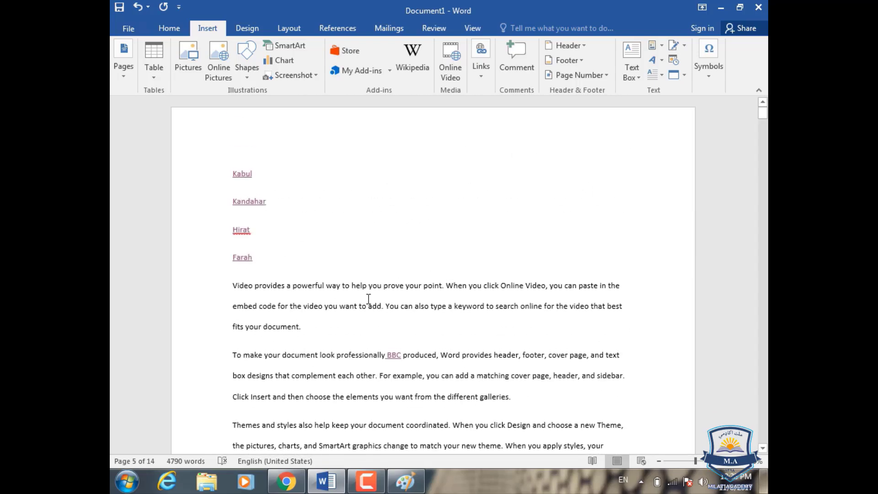
# Add "Zabul" as a new entry below "Farah" in the city list on page 1.
pyautogui.click(277, 263)
pyautogui.press('Return')
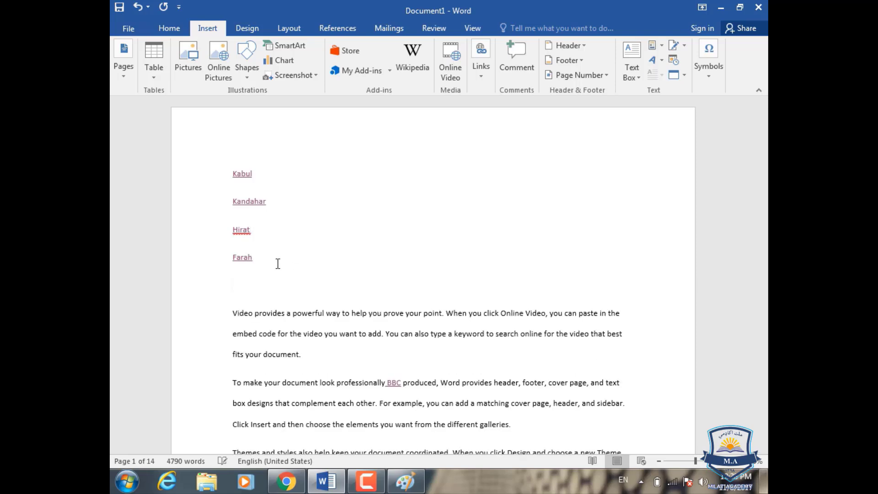
pyautogui.write('Zabul')
# Add a new line reading "Zabul" on page 11, between the "Reading is easier" and "Video provides" paragraphs.
pyautogui.moveTo(765, 118); pyautogui.dragTo(763, 362)
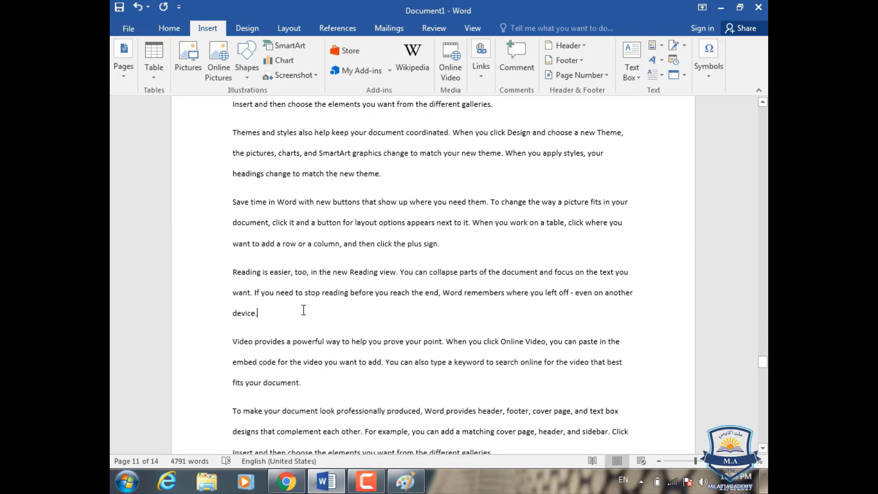
pyautogui.click(304, 310)
pyautogui.press('Return')
pyautogui.write('Zab')
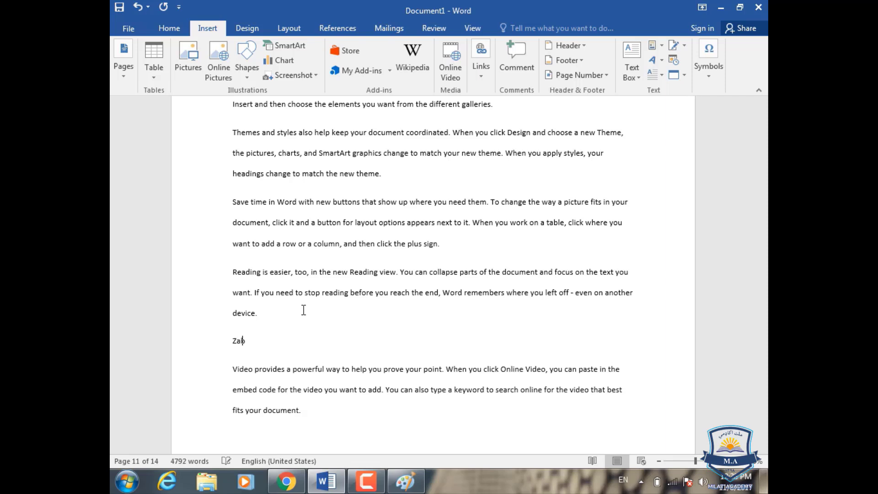
pyautogui.write('ul')
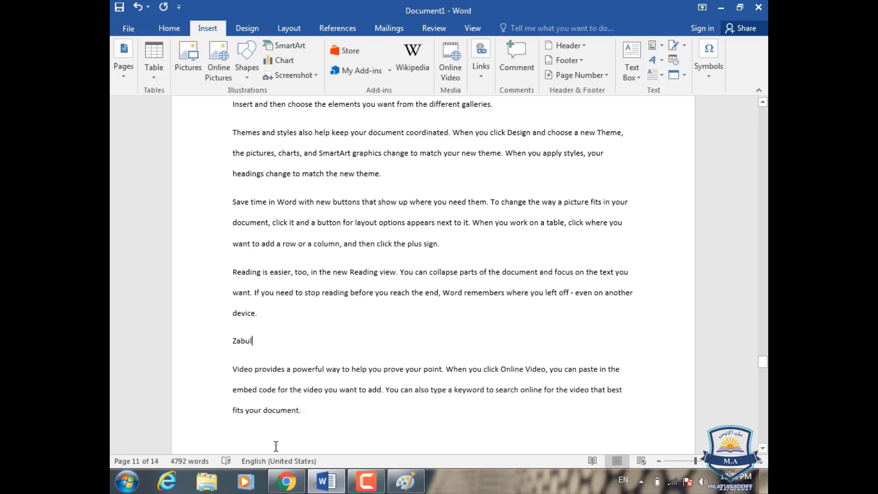
# Add a bookmark named Zabul to the "Zabul" line on page 11.
pyautogui.doubleClick(234, 343)
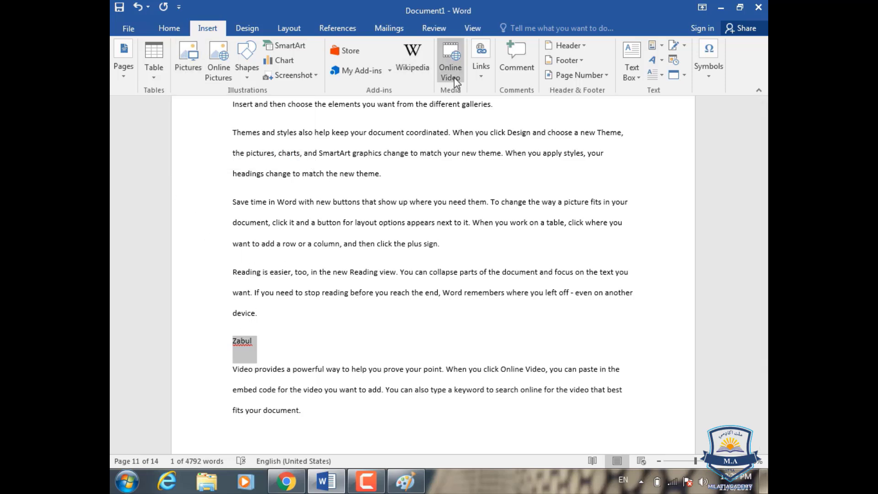
pyautogui.click(481, 64)
pyautogui.click(517, 122)
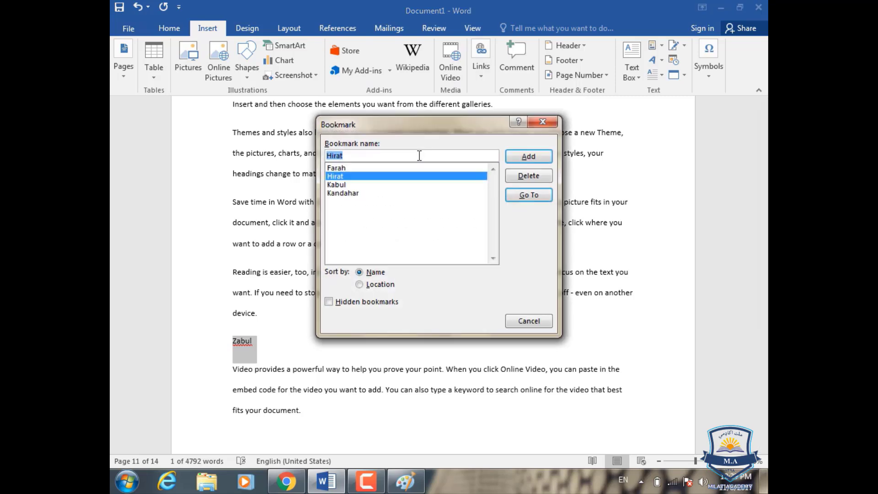
pyautogui.write('Zabul')
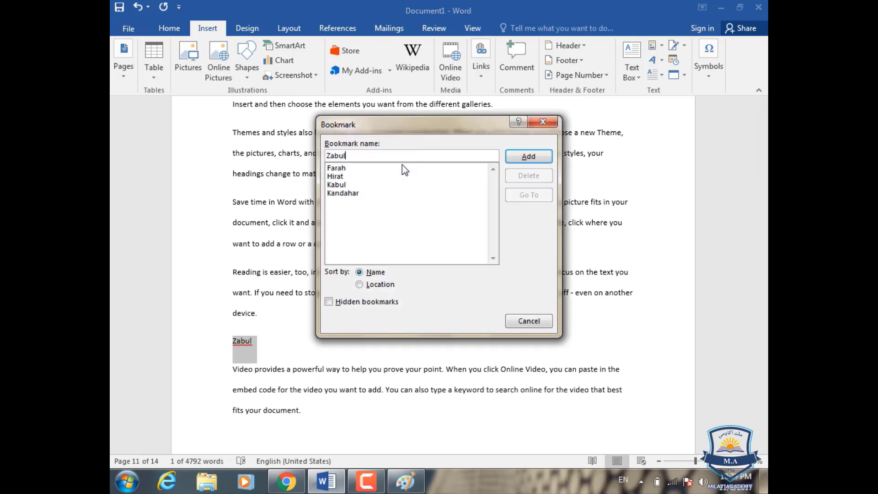
pyautogui.click(529, 157)
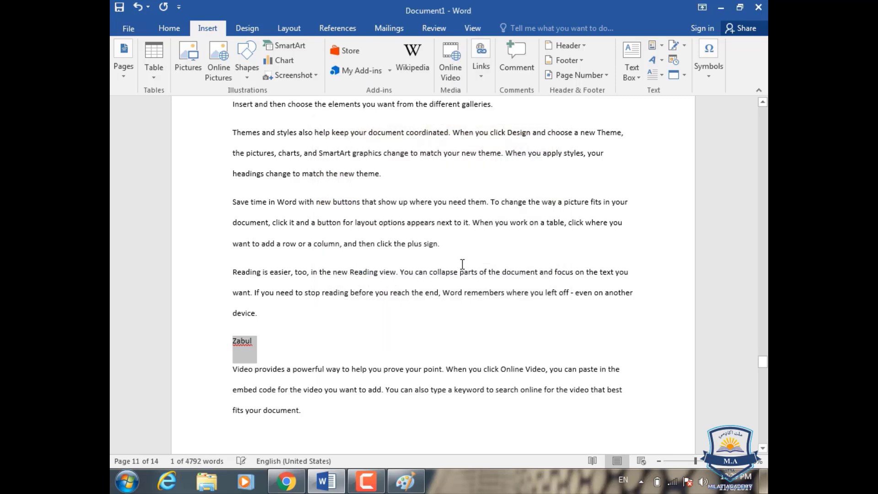
# Hyperlink the "Zabul" entry in the city list on page 1 to the Zabul bookmark.
pyautogui.moveTo(759, 357); pyautogui.dragTo(763, 114)
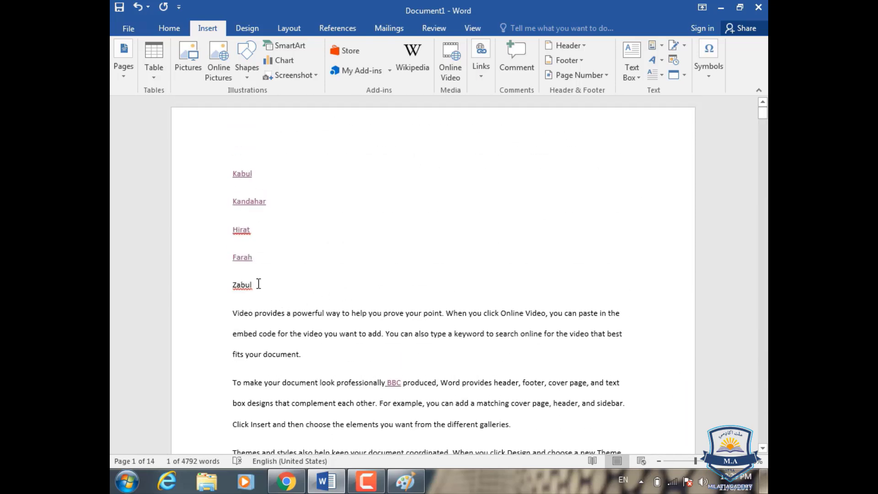
pyautogui.moveTo(257, 285); pyautogui.dragTo(230, 286)
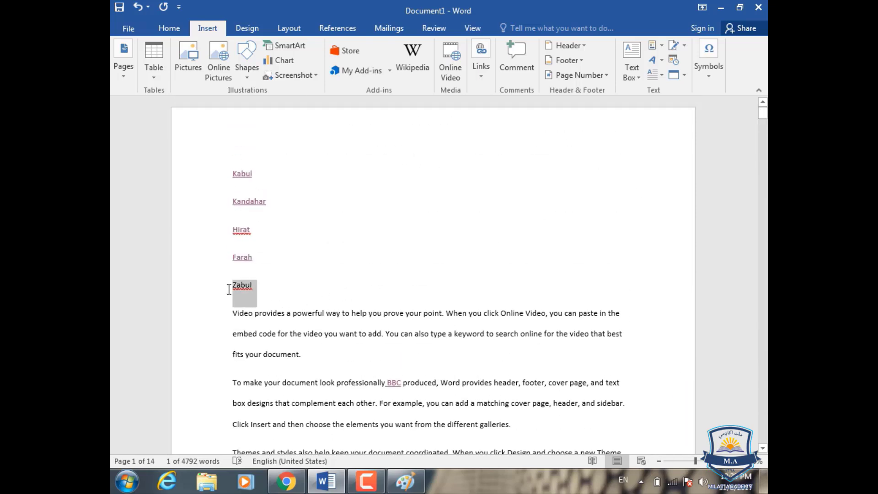
pyautogui.click(481, 69)
pyautogui.click(476, 118)
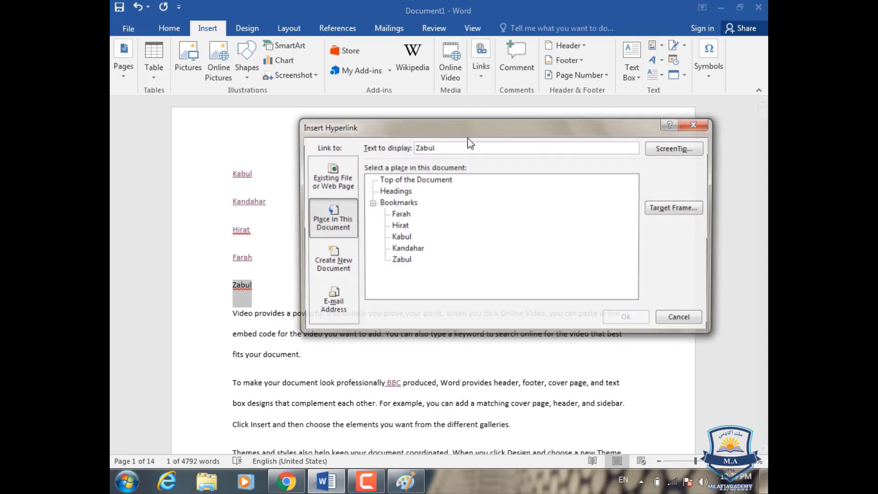
pyautogui.click(399, 260)
pyautogui.click(618, 324)
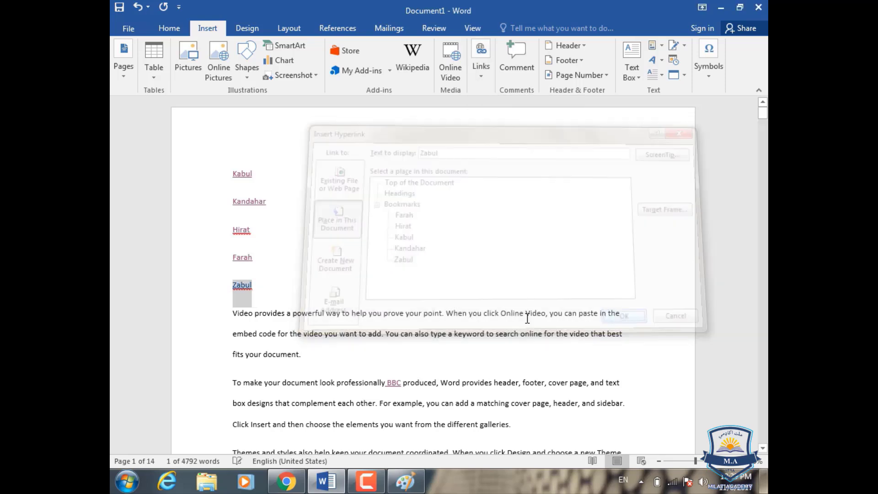
# Follow the Zabul link in the page 1 city list to test its target.
pyautogui.keyDown('ctrl'); pyautogui.click(245, 287); pyautogui.keyUp('ctrl')
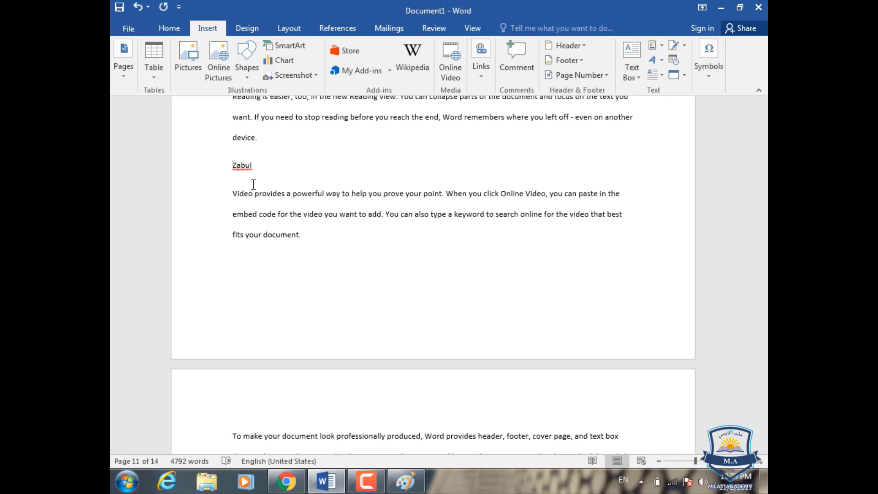
pyautogui.scroll(1, 258, 185)
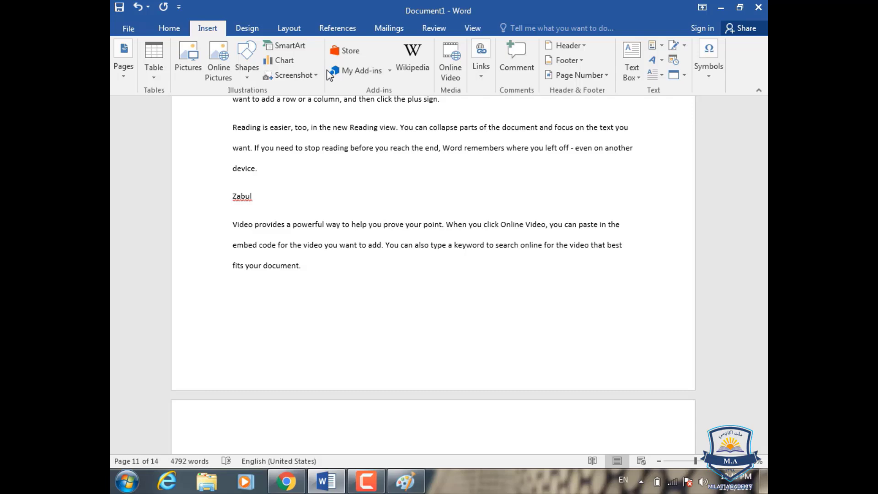
# View the description of the Cross-reference command among the link tools.
pyautogui.scroll(5, 400, 101)
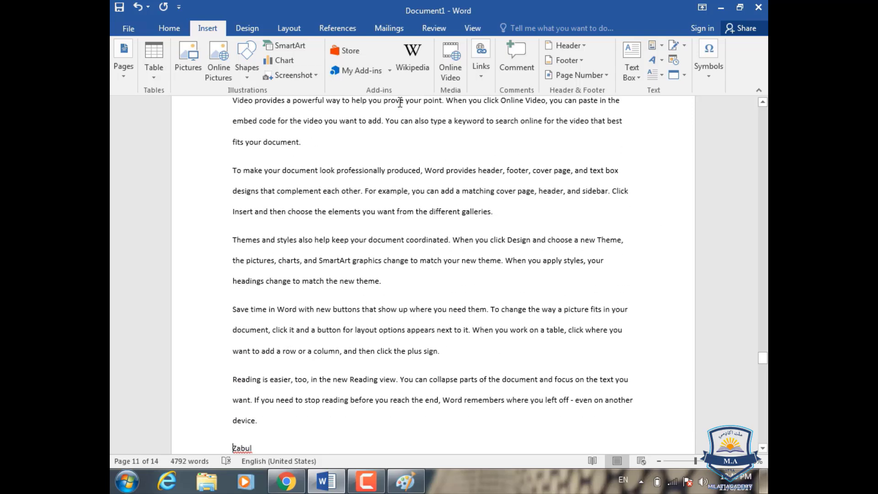
pyautogui.scroll(1, 400, 102)
pyautogui.click(481, 64)
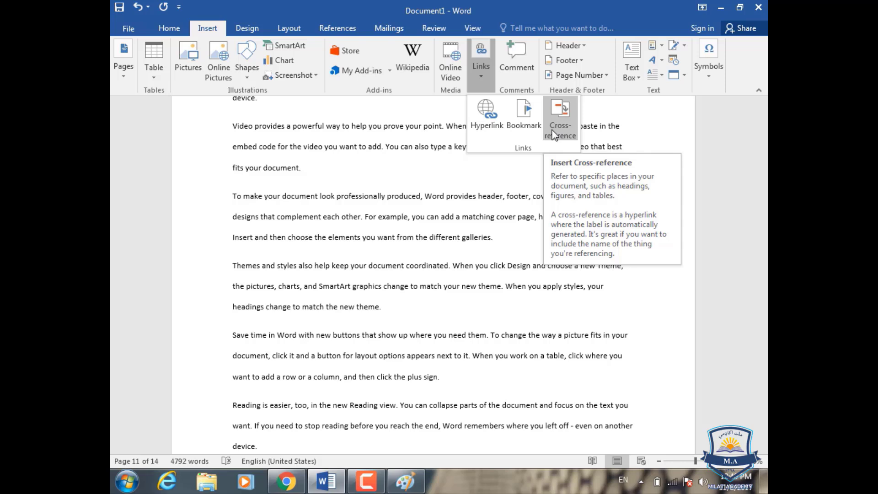
# Insert Lighthouse.jpg from Sample Pictures on a new line after the "To make your document look professionally produced" paragraph on page 11.
pyautogui.click(506, 237)
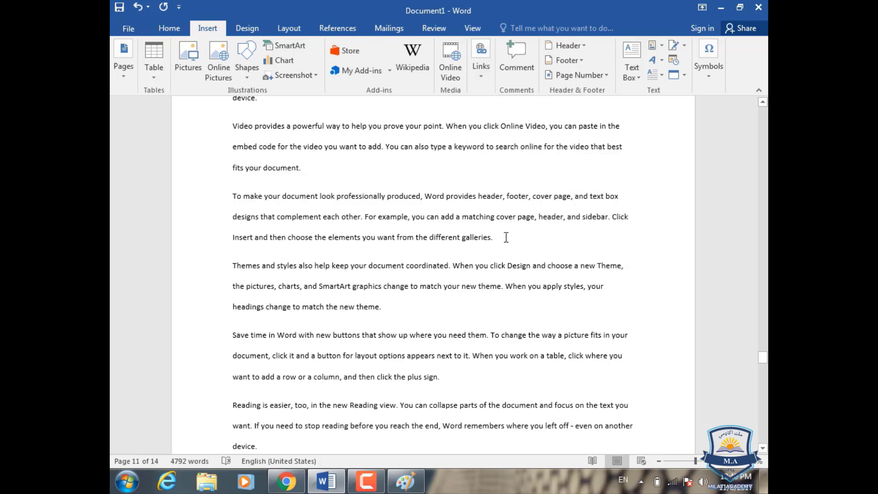
pyautogui.press('Return')
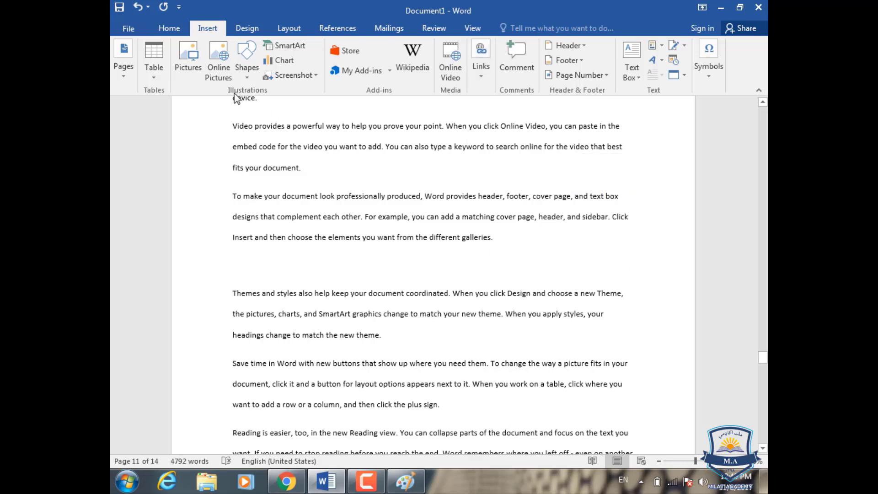
pyautogui.click(193, 60)
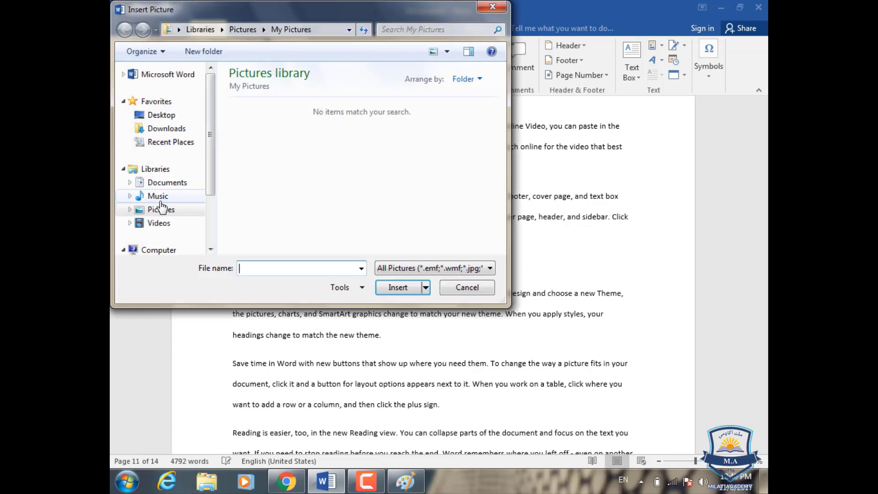
pyautogui.doubleClick(263, 147)
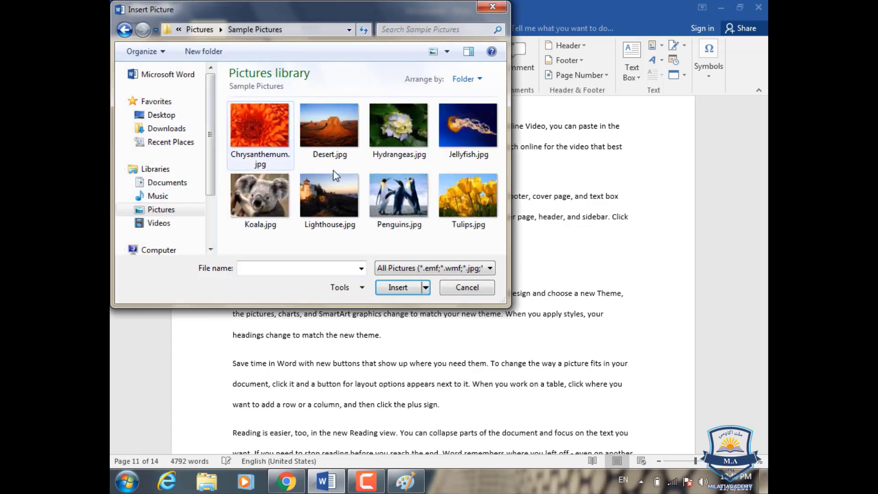
pyautogui.click(325, 201)
pyautogui.click(399, 287)
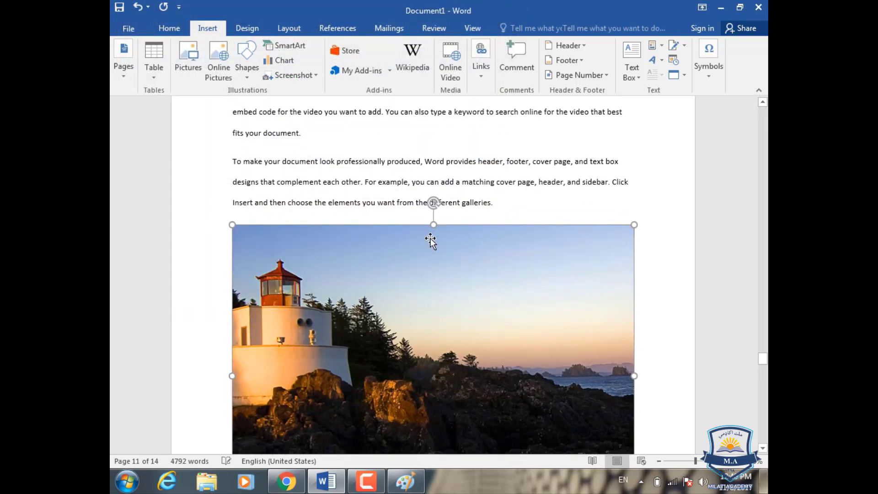
# Shrink the lighthouse picture on page 11 proportionally to about 3.01" high by 4.01" wide.
pyautogui.scroll(-1, 503, 302)
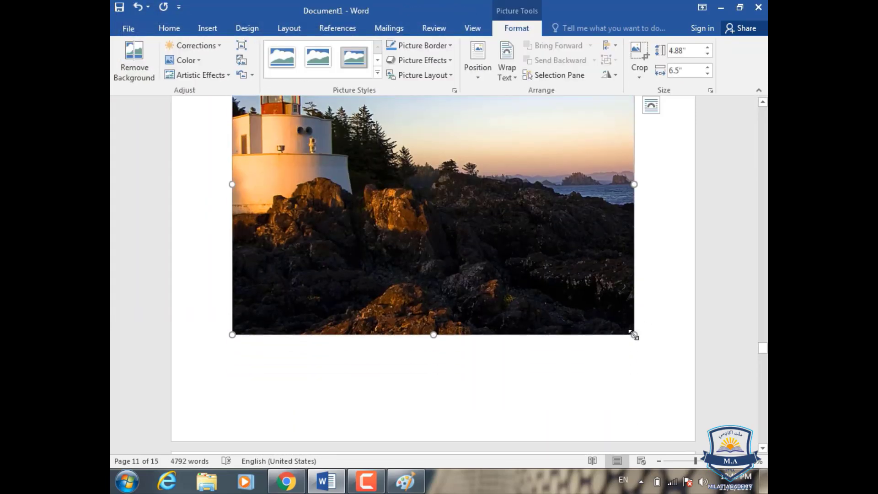
pyautogui.moveTo(633, 334); pyautogui.dragTo(480, 182)
pyautogui.scroll(4, 424, 260)
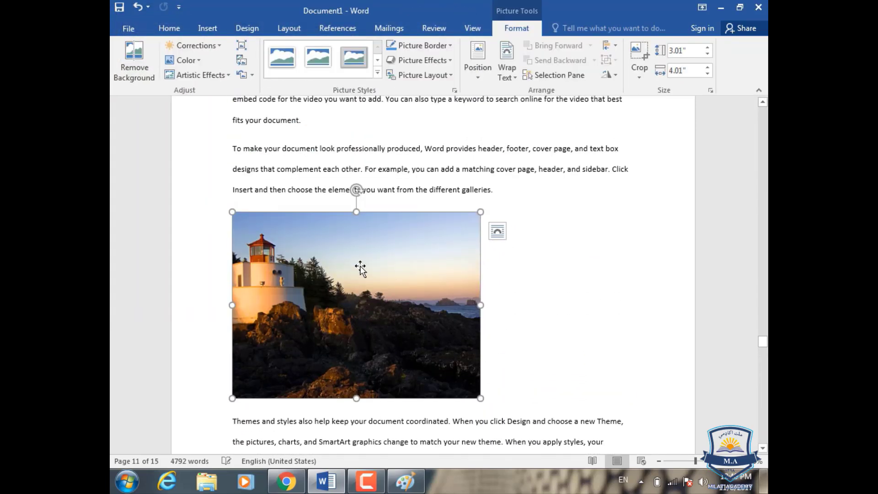
# Add the label "Pic 1" on a new line between the "To make your document look professionally produced" paragraph and the lighthouse picture.
pyautogui.click(499, 200)
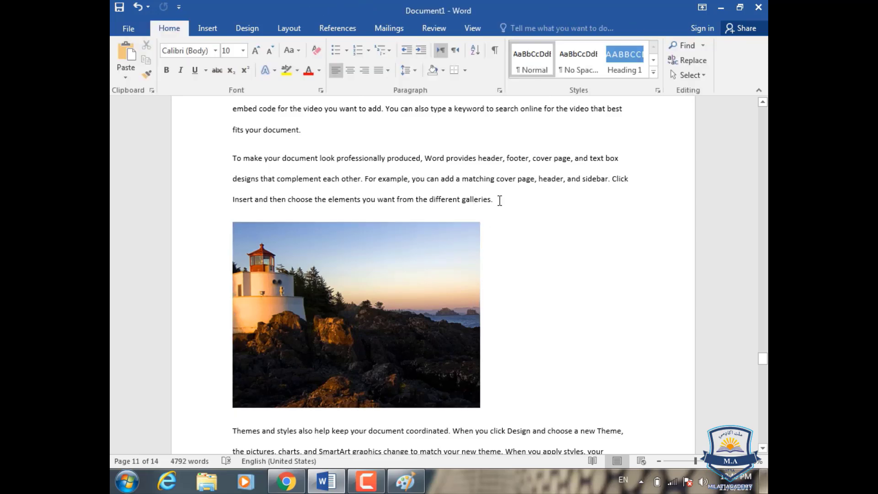
pyautogui.press('Return')
pyautogui.write('Pi')
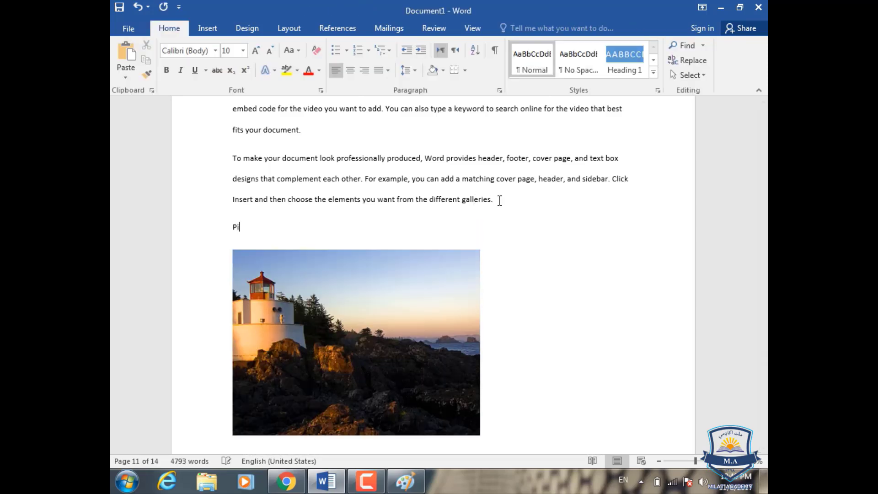
pyautogui.write('c 1')
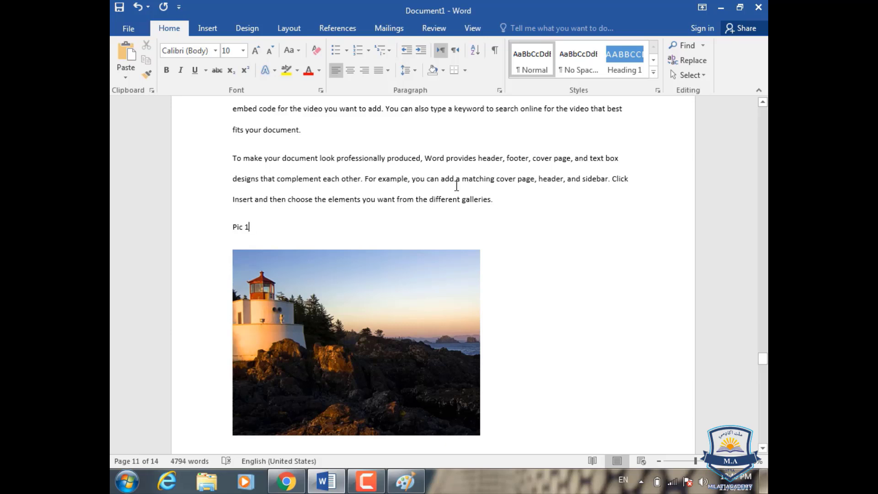
# Bookmark the "Pic 1" label line above the lighthouse picture with the name Pic.
pyautogui.tripleClick(238, 228)
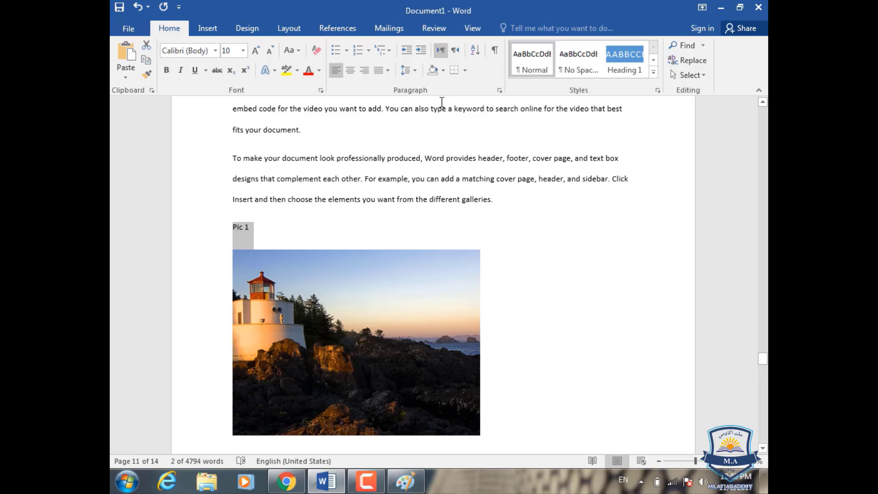
pyautogui.click(213, 30)
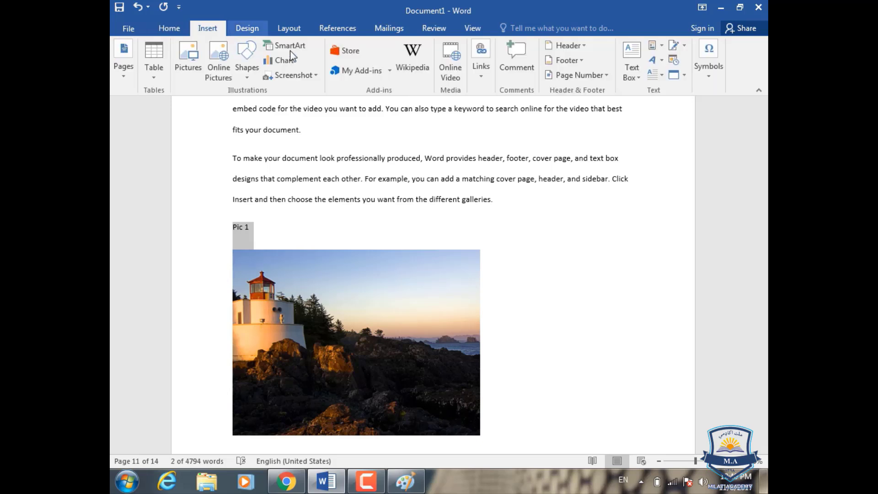
pyautogui.click(481, 80)
pyautogui.click(513, 125)
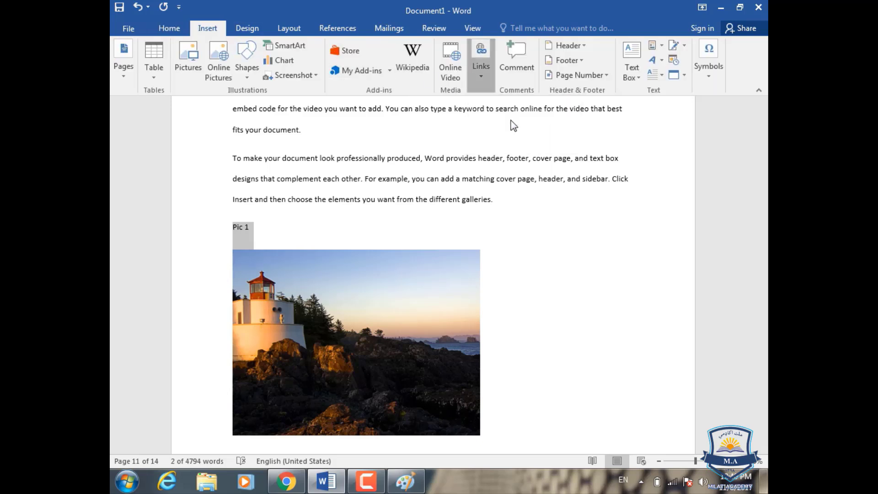
pyautogui.write('P')
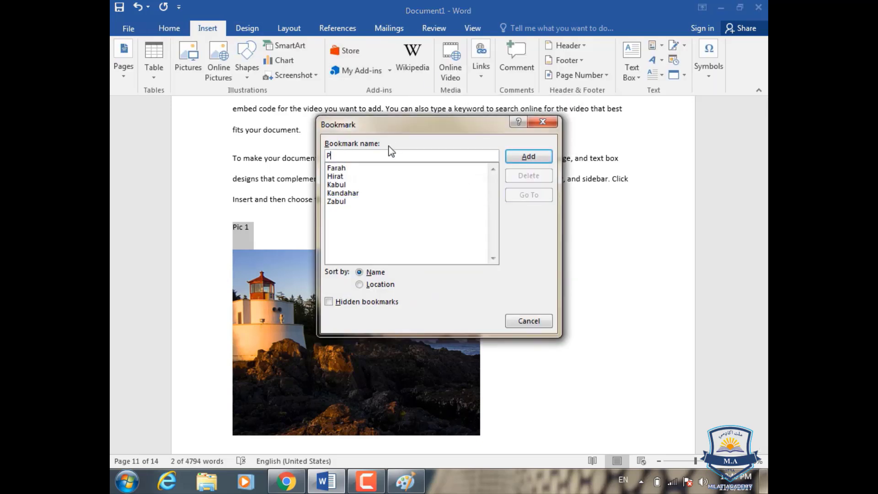
pyautogui.write('ic')
pyautogui.click(529, 156)
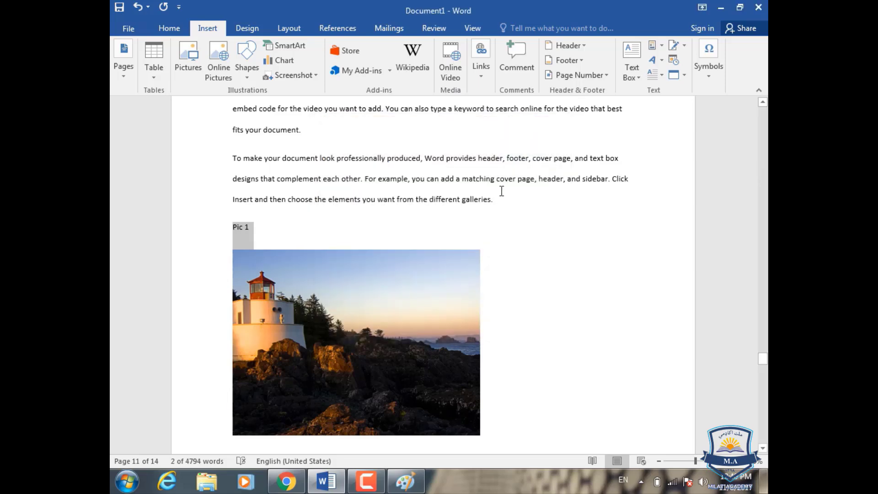
# Insert the text "pic(see pic 1)" before "your new theme" in the "Themes and styles" paragraph on page 1.
pyautogui.scroll(3, 422, 232)
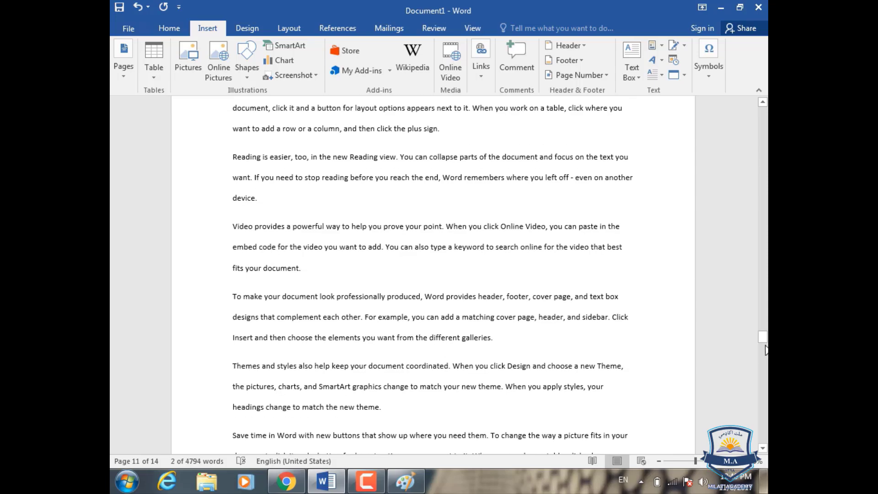
pyautogui.moveTo(761, 305); pyautogui.dragTo(759, 110)
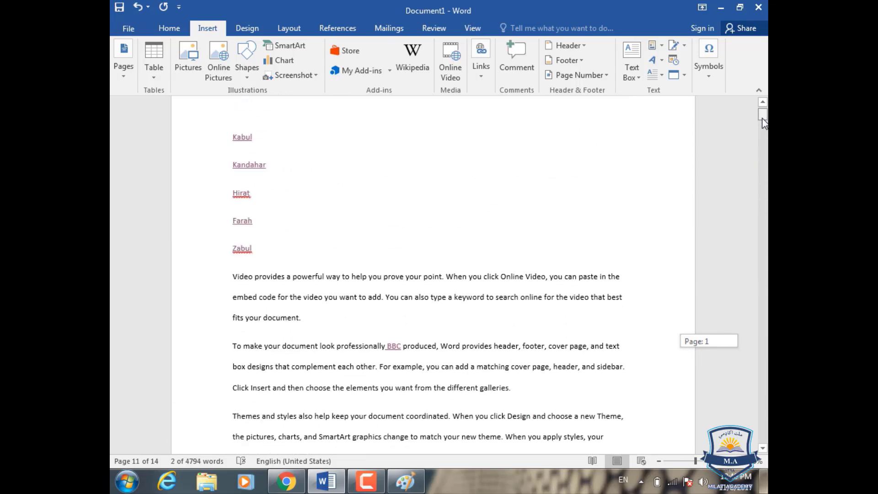
pyautogui.scroll(-3, 571, 266)
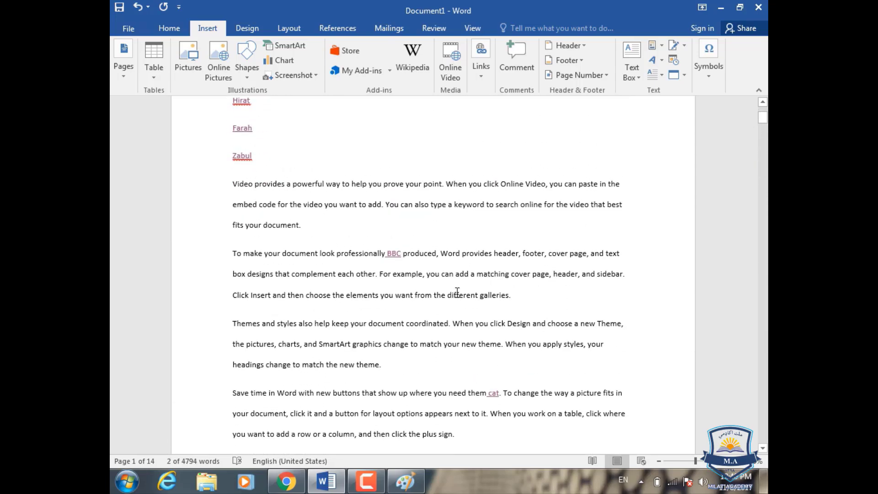
pyautogui.scroll(-3, 450, 295)
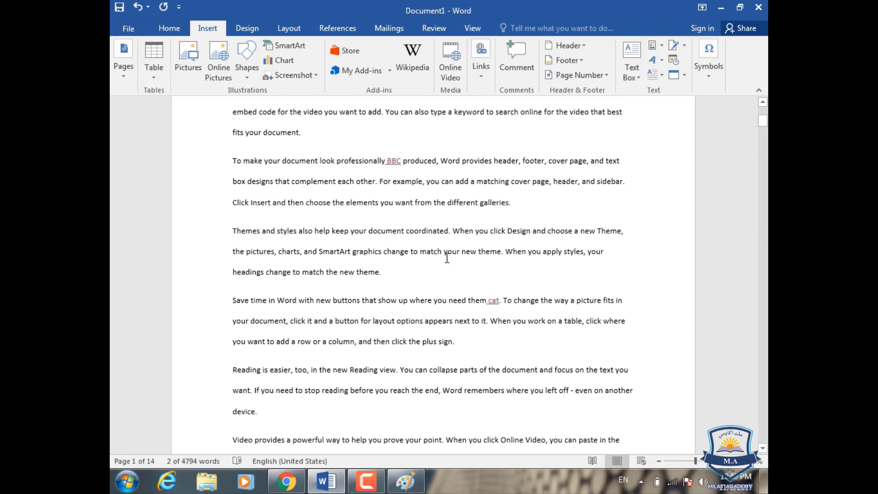
pyautogui.click(442, 253)
pyautogui.write('p ')
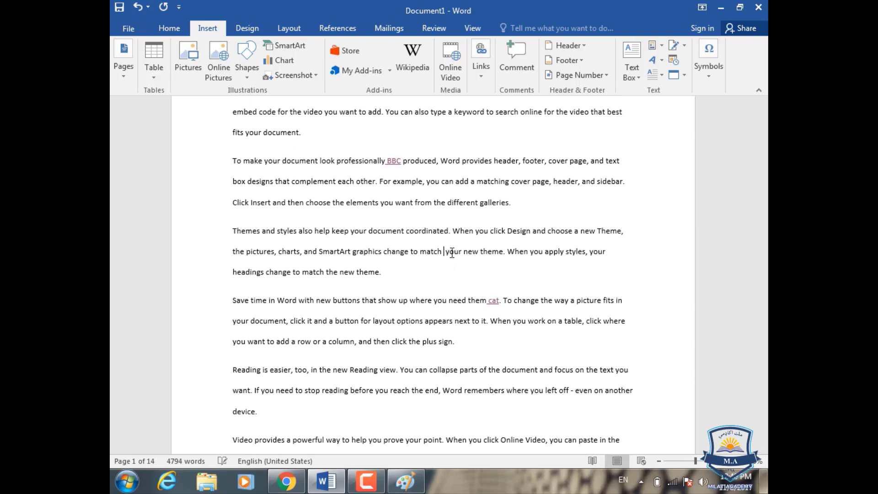
pyautogui.write('ic ')
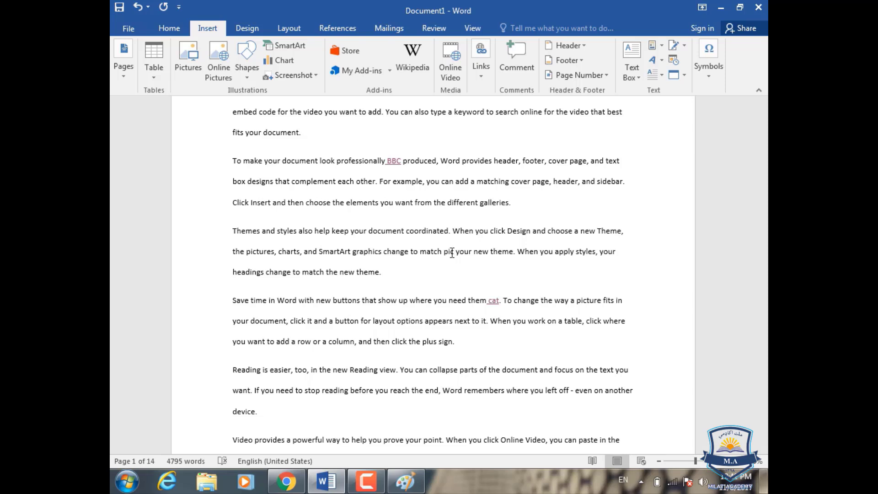
pyautogui.write('t')
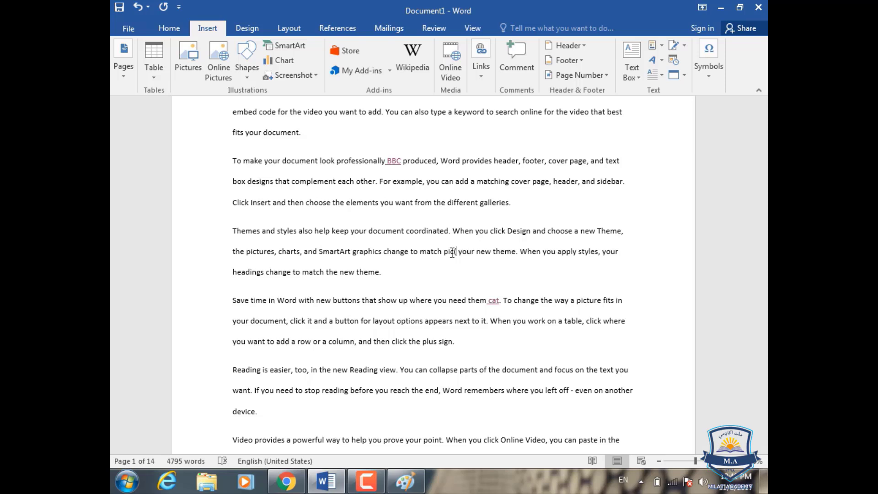
pyautogui.write('se')
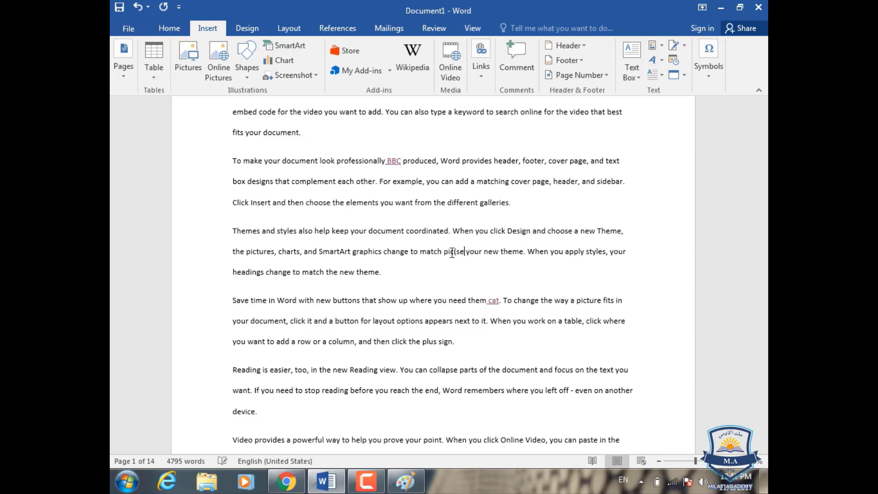
pyautogui.write('e ')
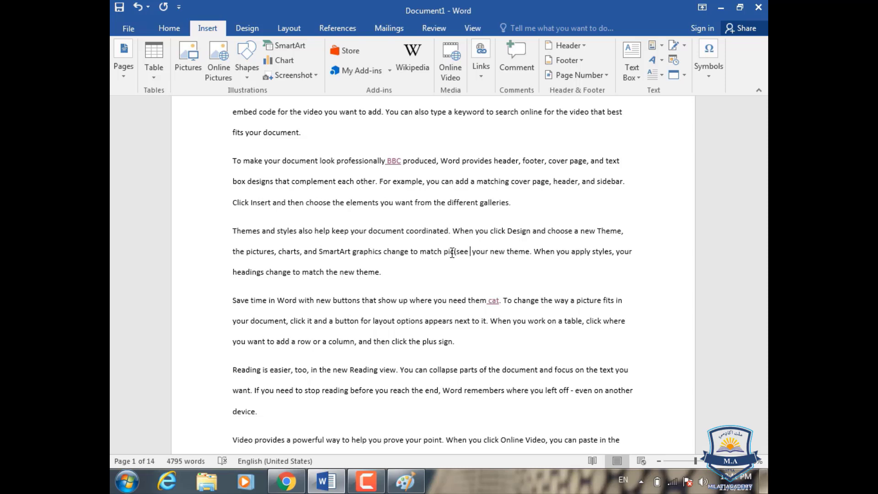
pyautogui.write('pic 1')
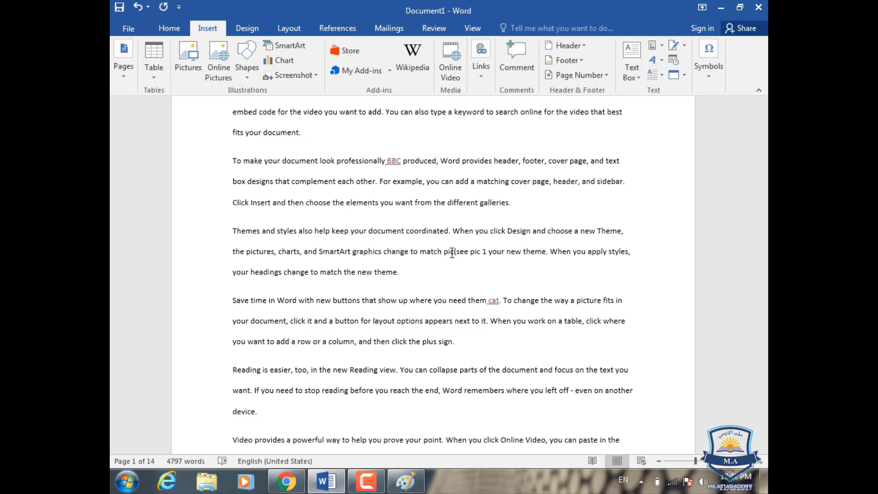
pyautogui.write(')')
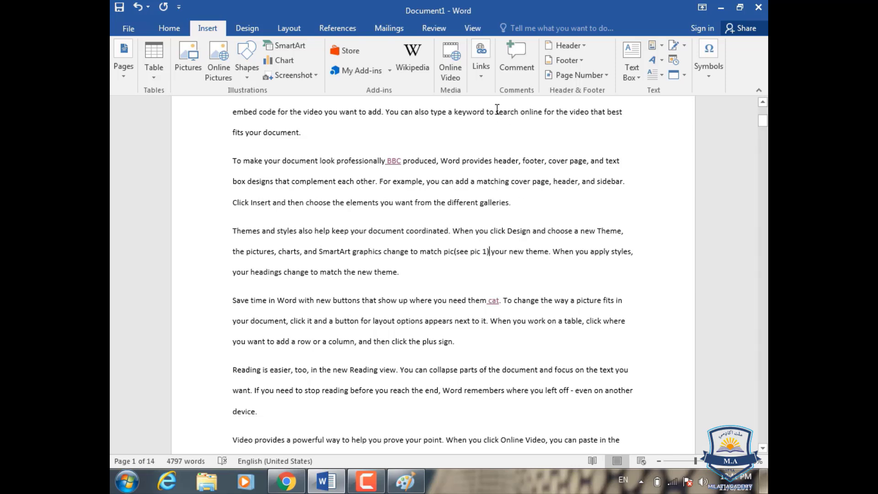
# Insert a hyperlinked cross-reference to the bookmark text of Pic right after "pic(see pic 1)" on page 1.
pyautogui.click(482, 59)
pyautogui.click(559, 120)
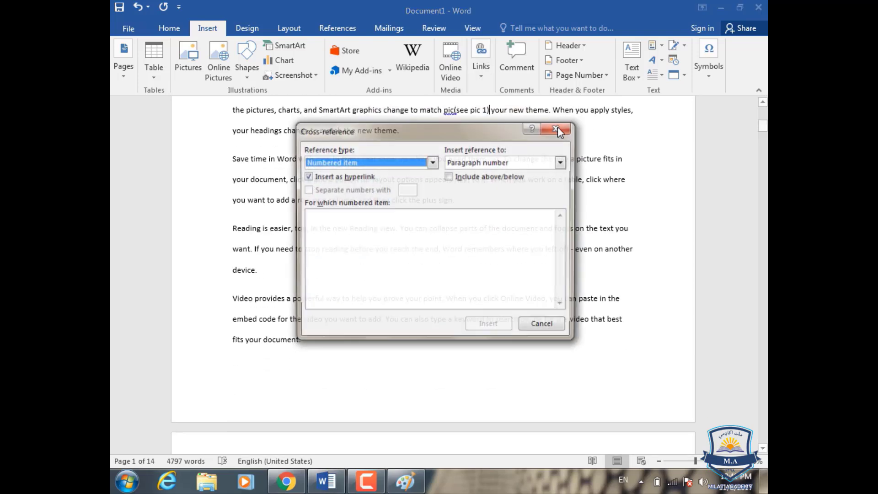
pyautogui.click(423, 162)
pyautogui.click(389, 191)
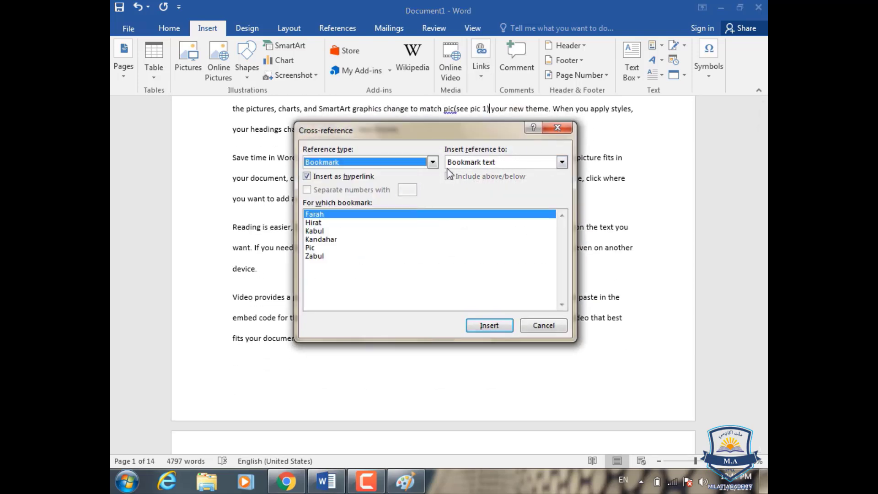
pyautogui.click(315, 249)
pyautogui.click(499, 326)
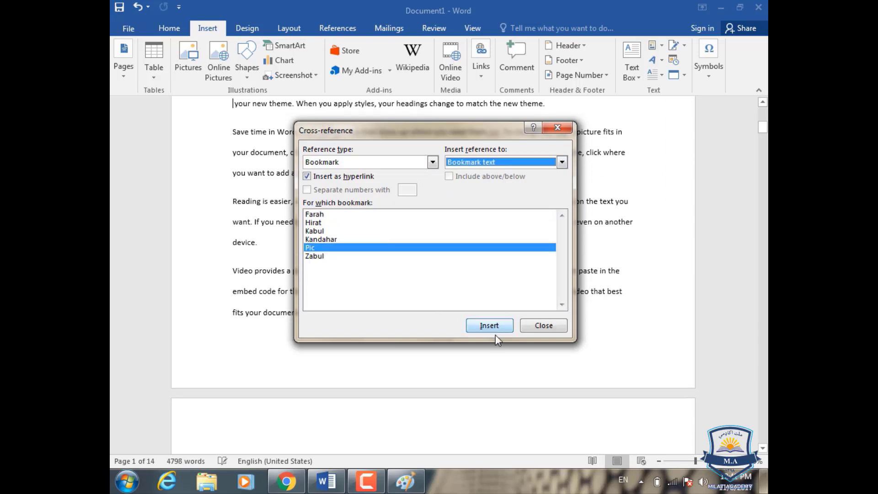
pyautogui.click(539, 327)
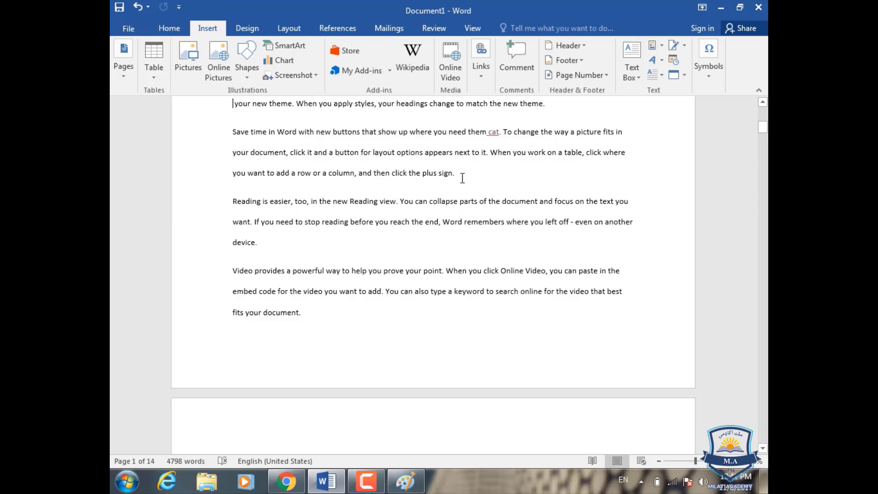
# Follow the "Pic 1" cross-reference in the "Themes and styles" paragraph on page 1 to test its target.
pyautogui.scroll(2, 429, 208)
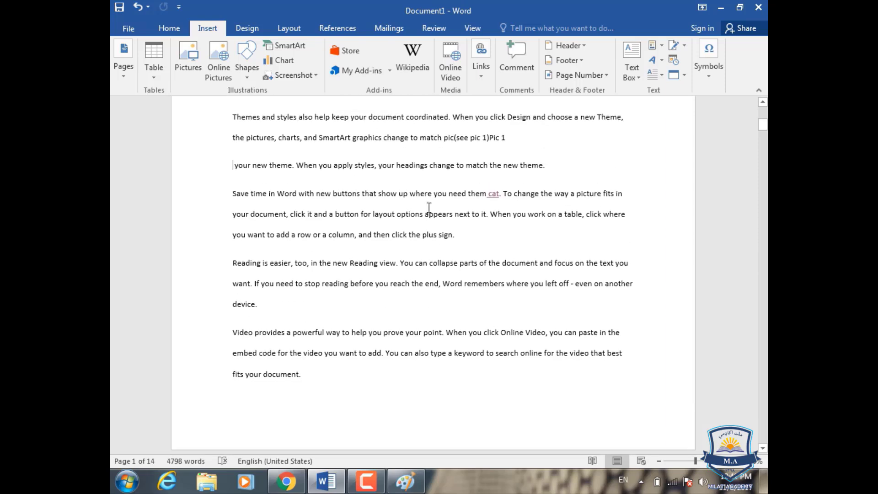
pyautogui.keyDown('ctrl'); pyautogui.click(497, 138); pyautogui.keyUp('ctrl')
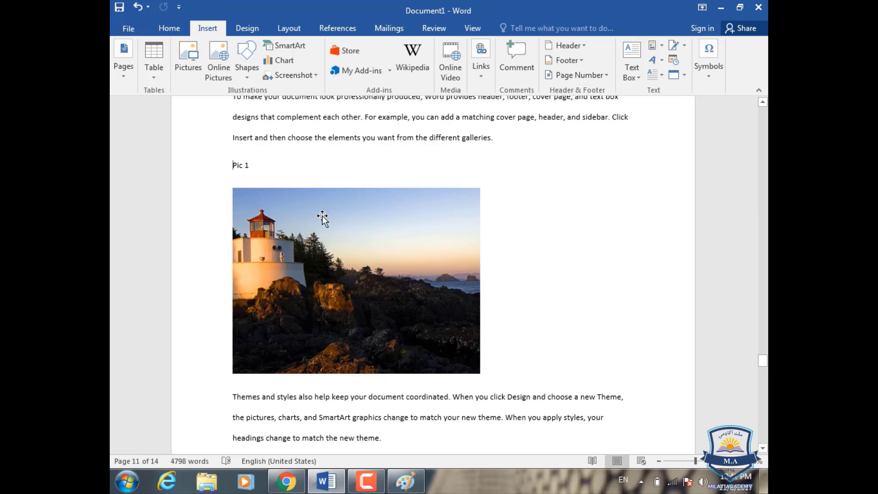